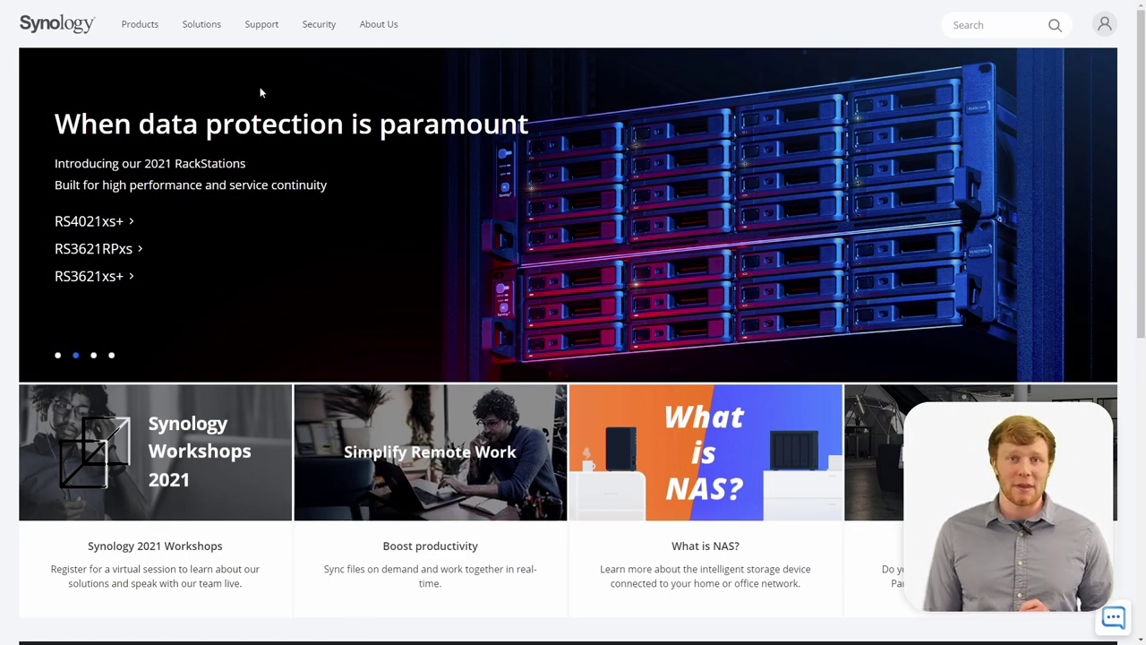
- Open Synology's Download Center and bring up the downloads for the NAS model DS3617xs
click(259, 28)
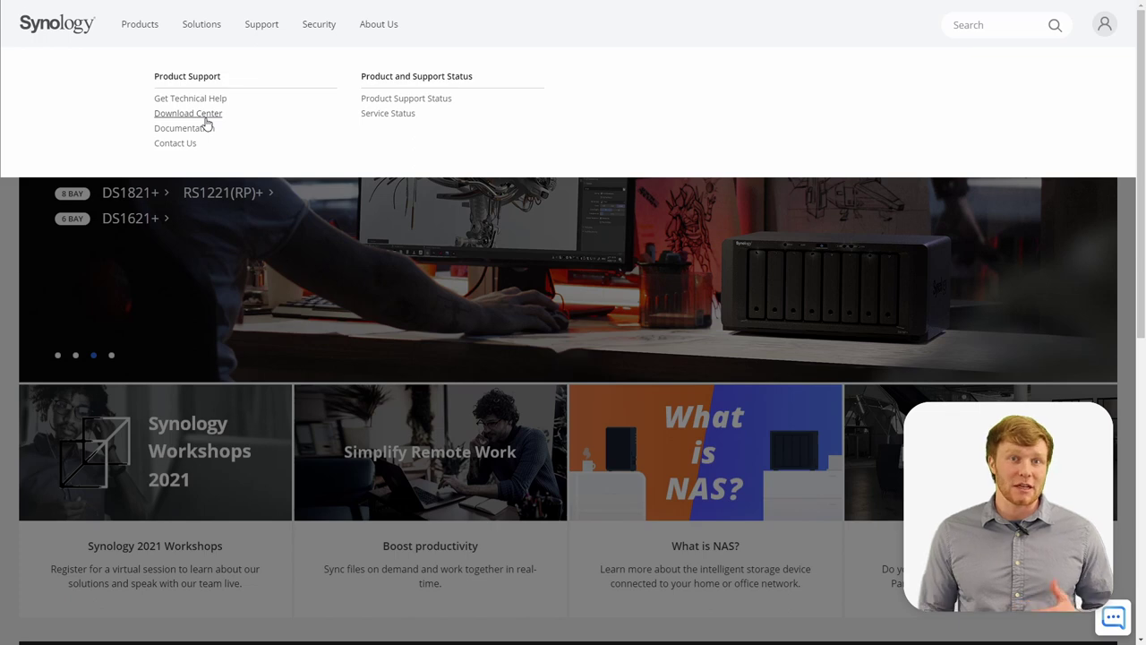
click(205, 116)
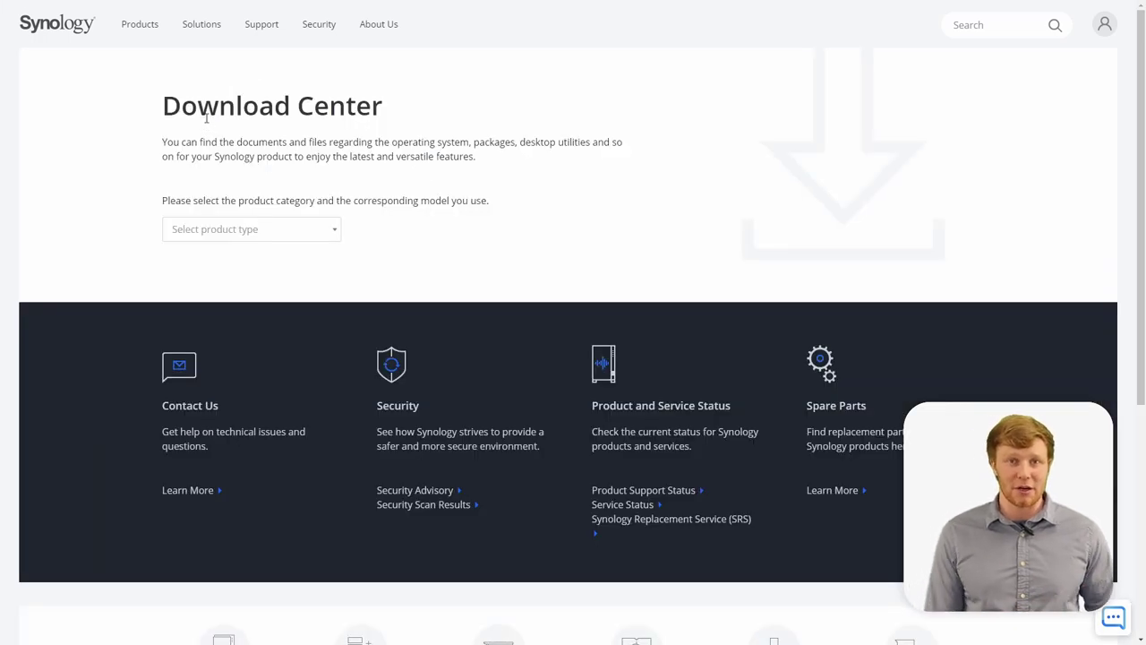
click(305, 231)
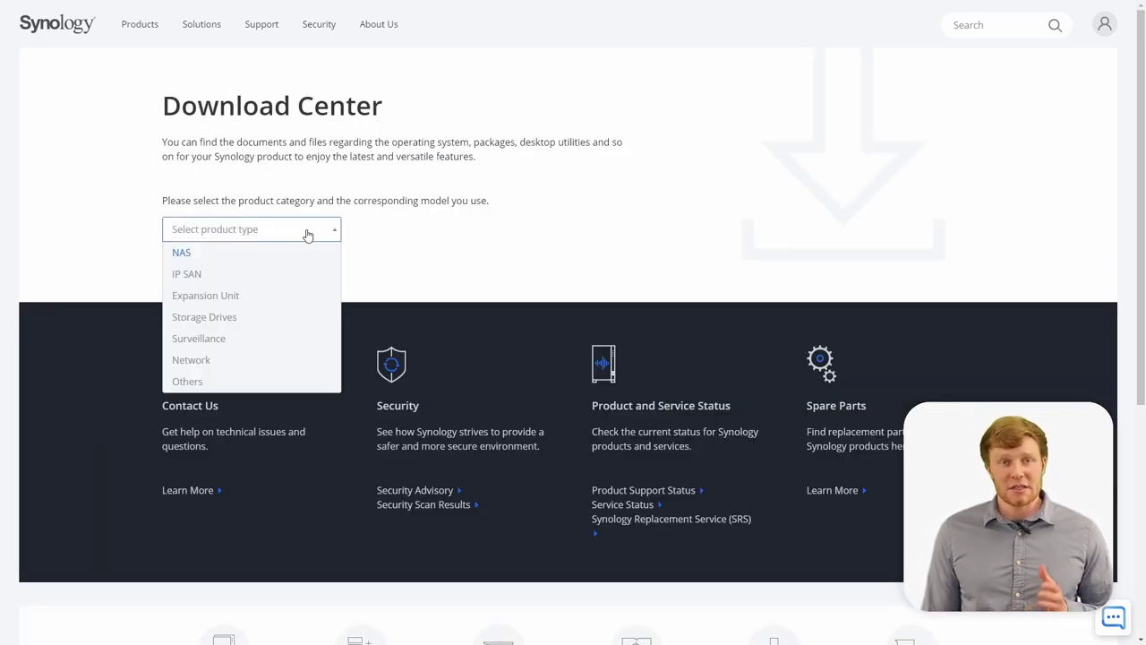
click(235, 259)
click(380, 229)
text(ds36)
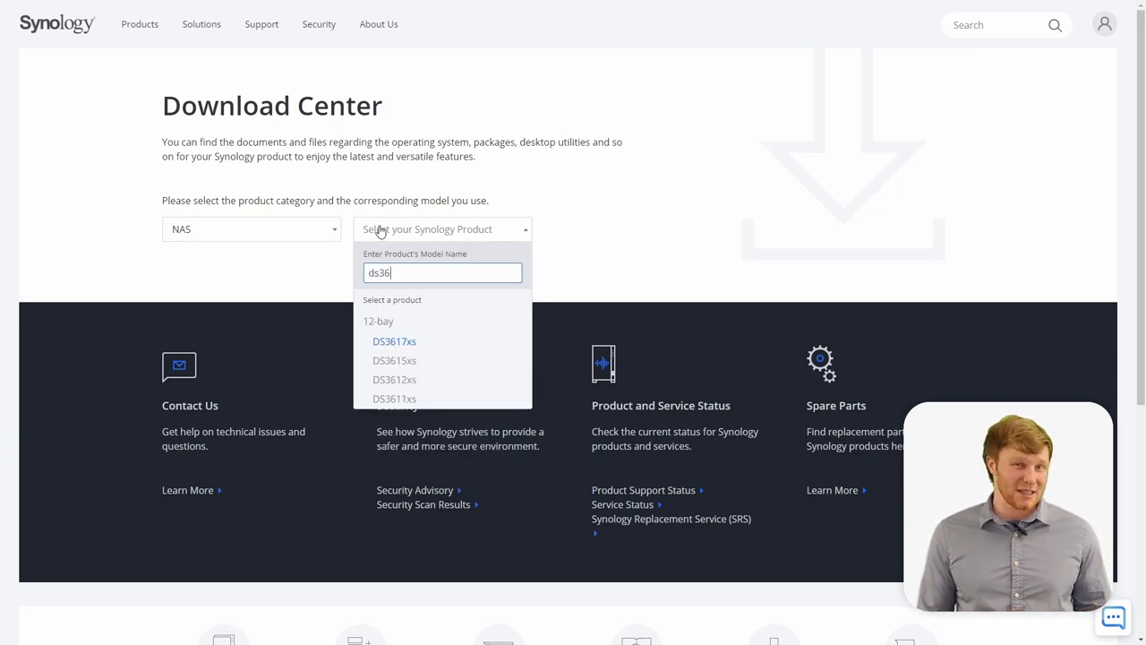
text(17)
click(401, 344)
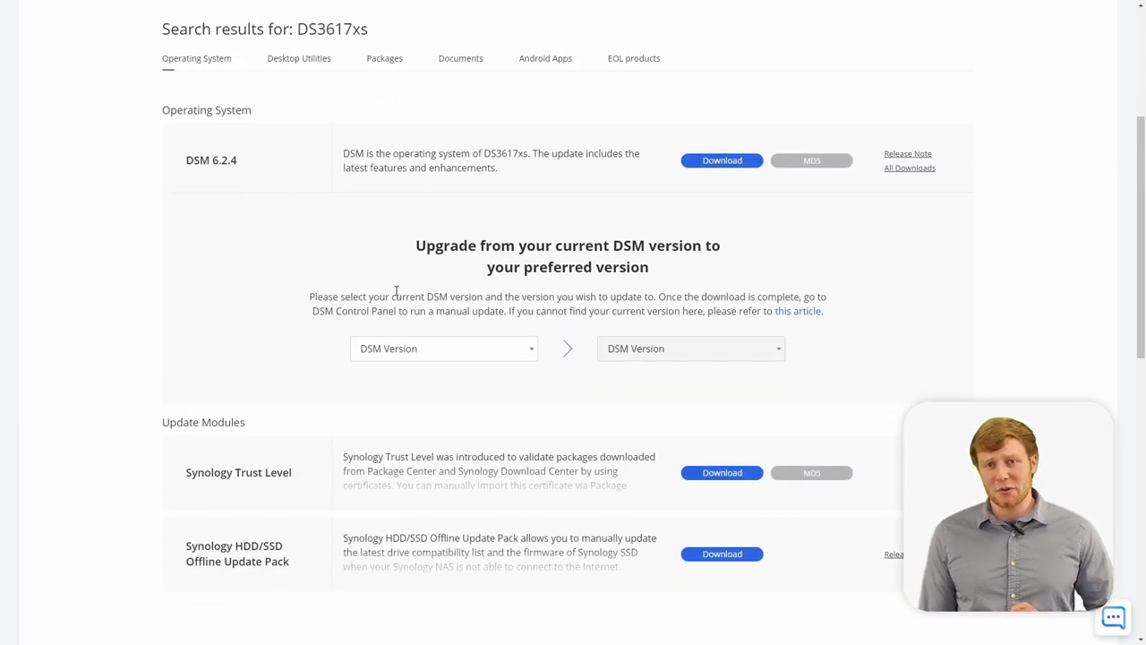
- Download the Windows 64-bit msi of Synology Active Backup for Business Agent from the desktop utilities
click(271, 57)
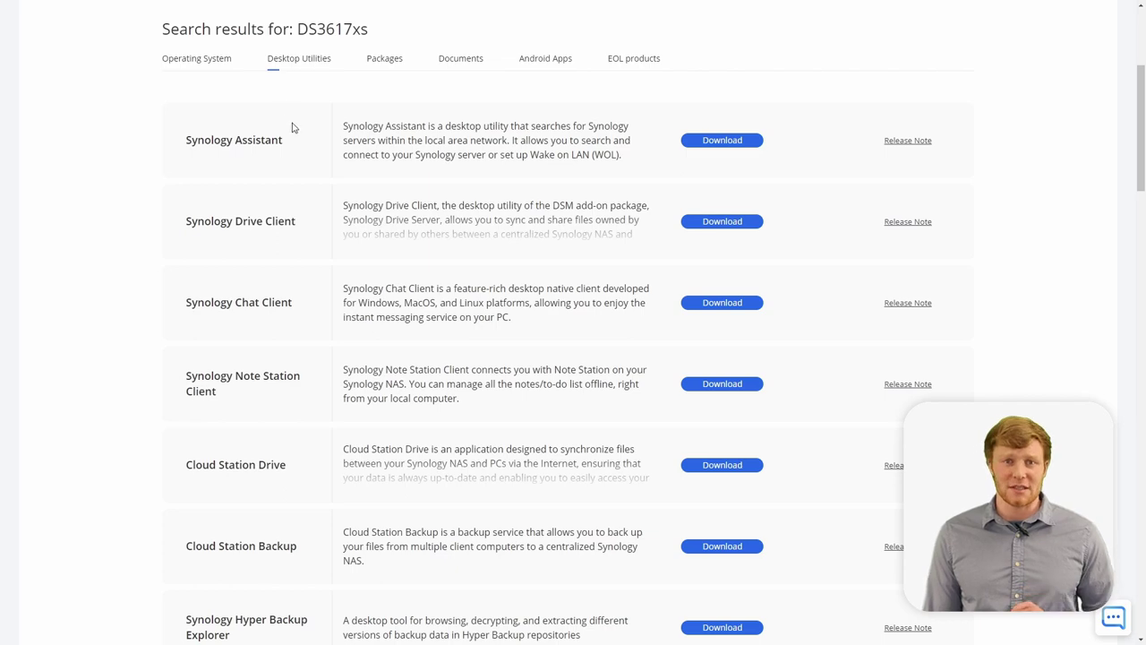
scroll(370, 250, down, 4)
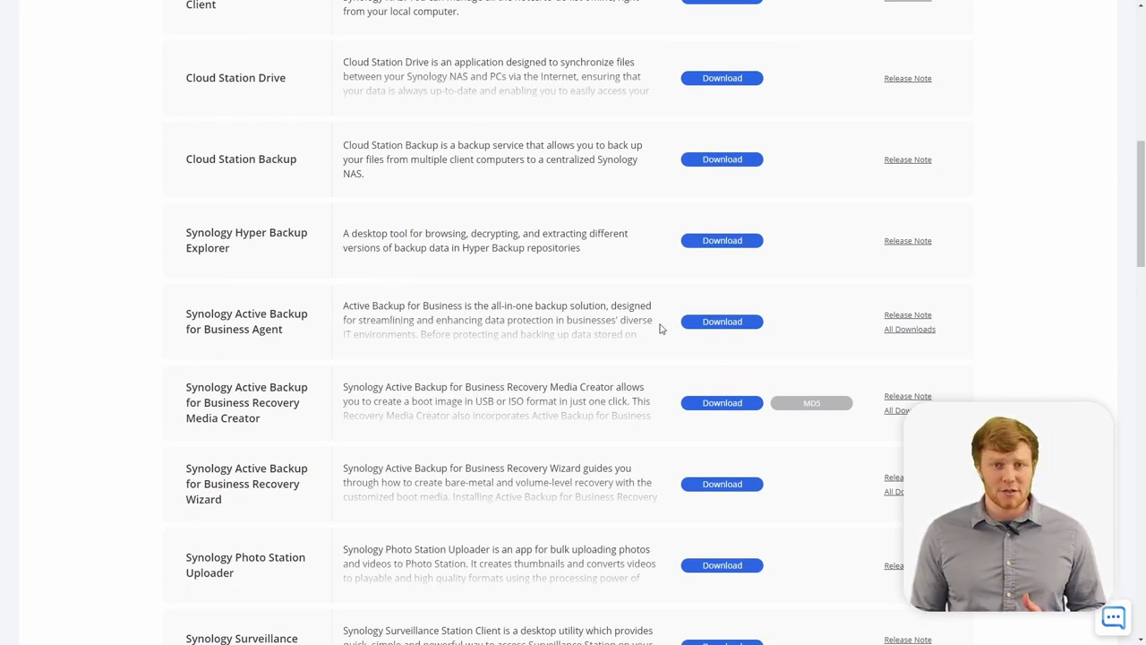
click(725, 325)
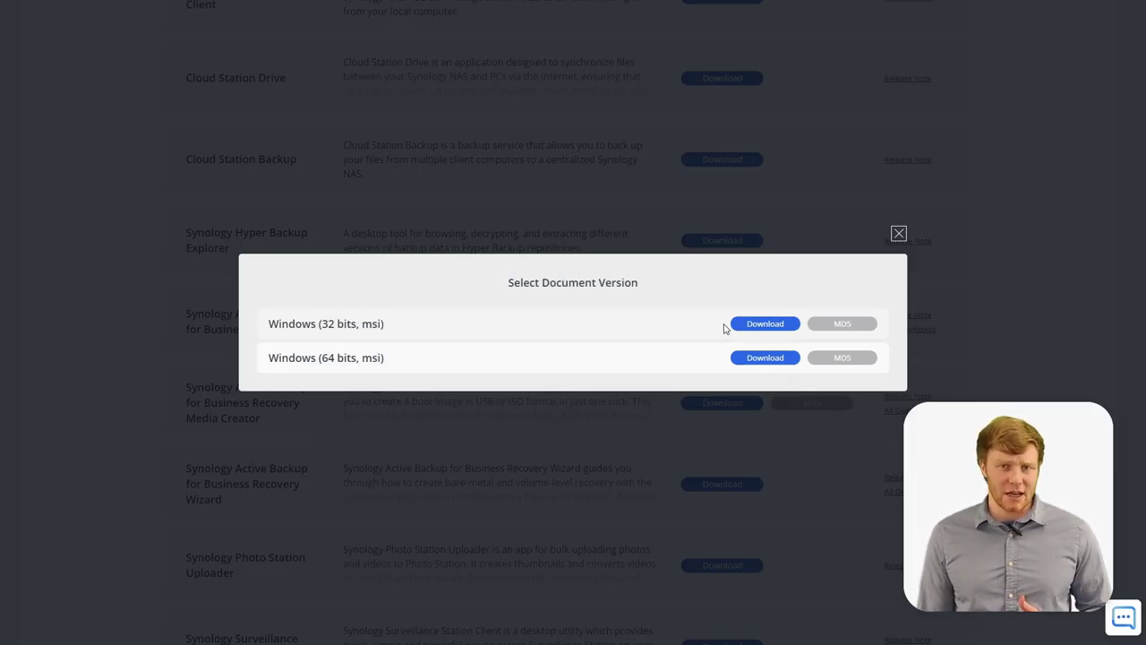
click(754, 359)
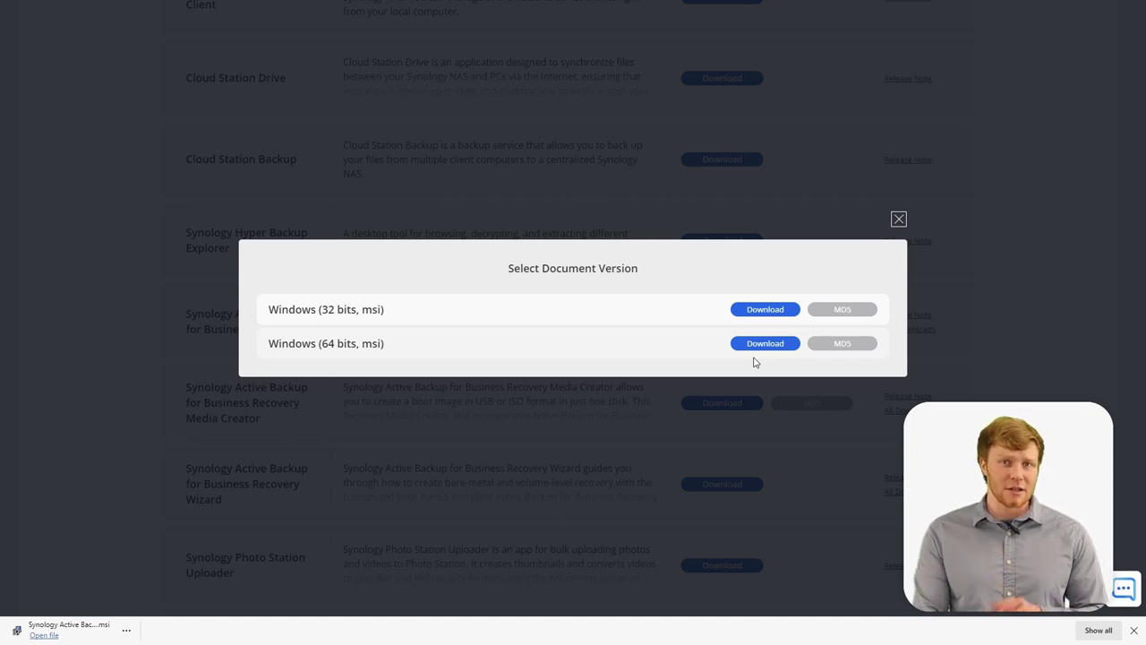
- Install the downloaded Active Backup for Business Agent, accepting the license agreement and launching the application when finished
click(98, 630)
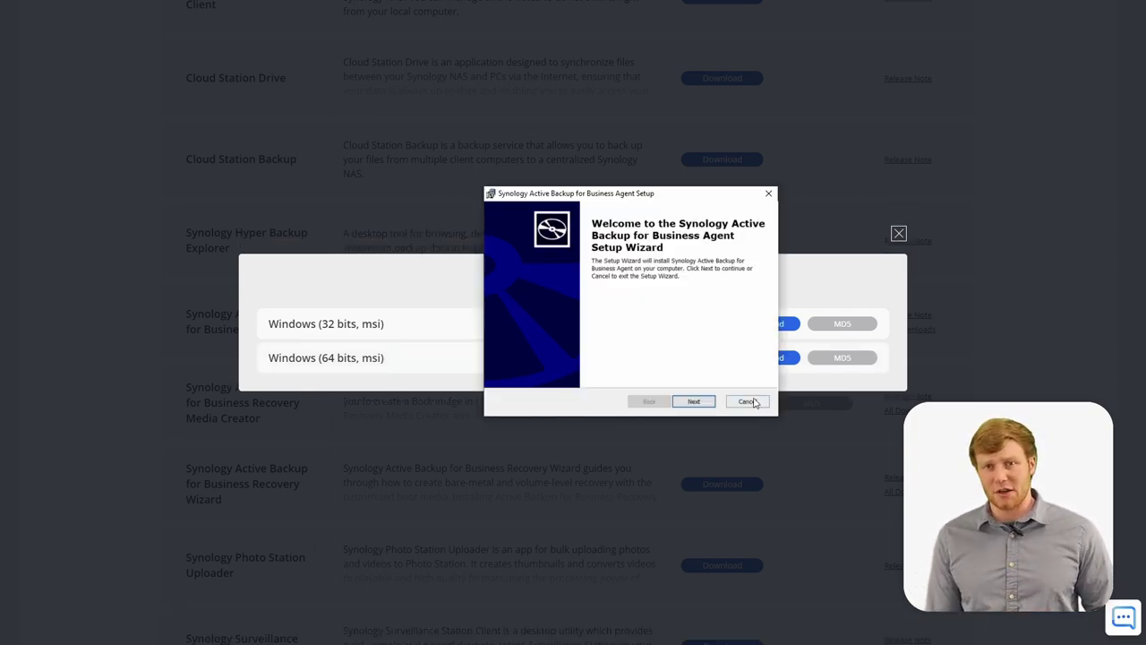
click(702, 405)
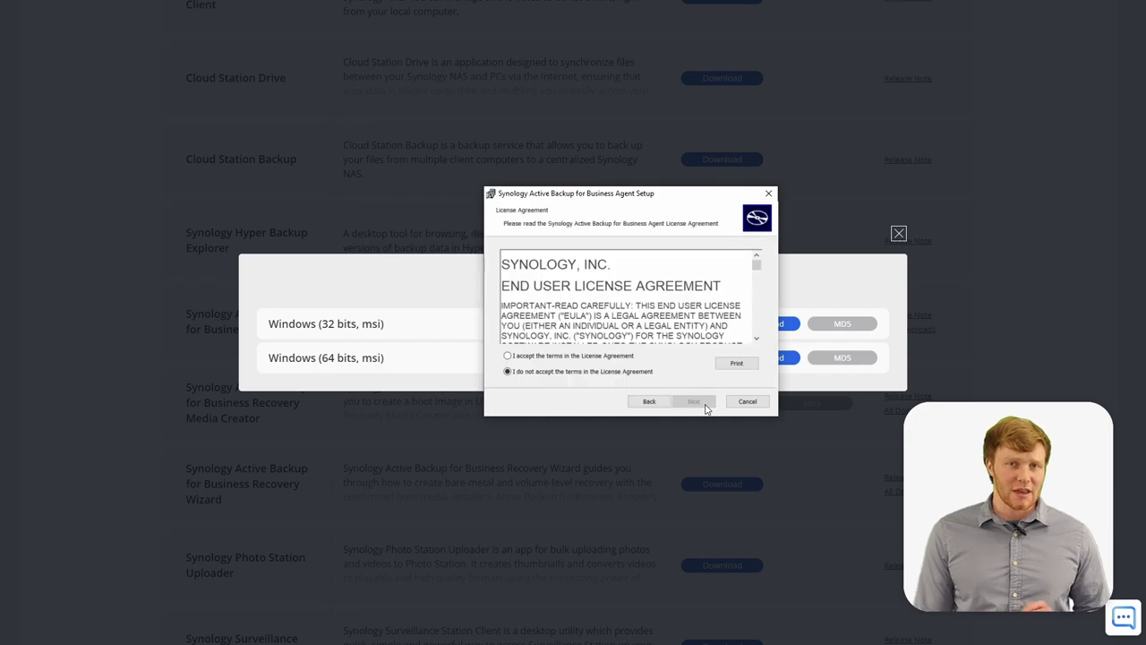
click(630, 355)
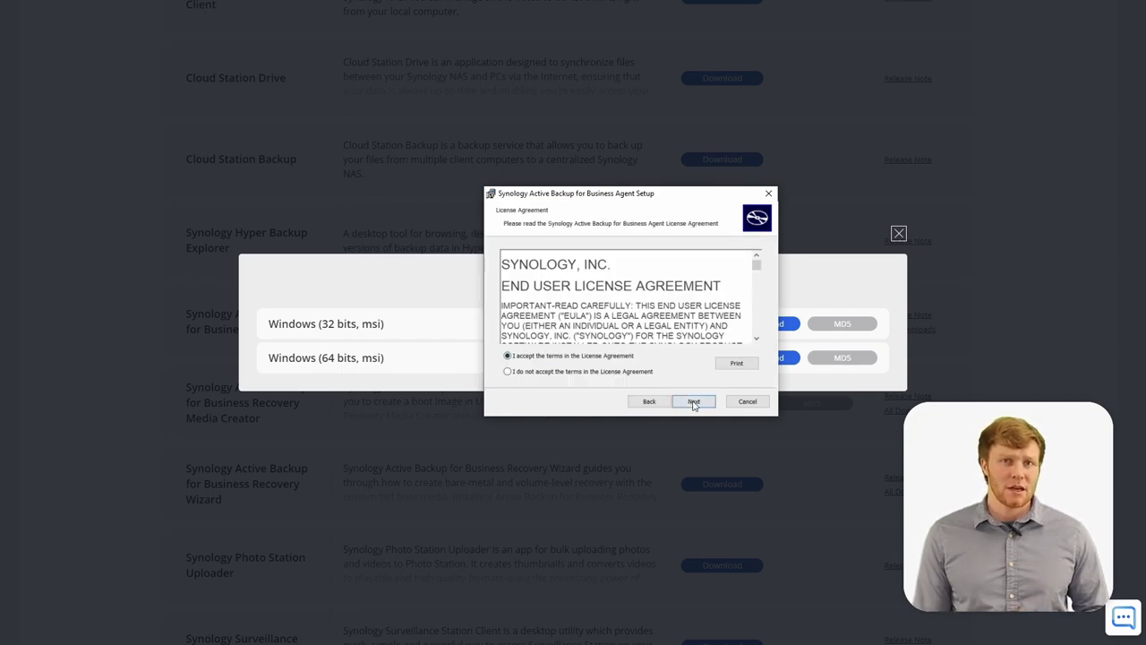
click(694, 404)
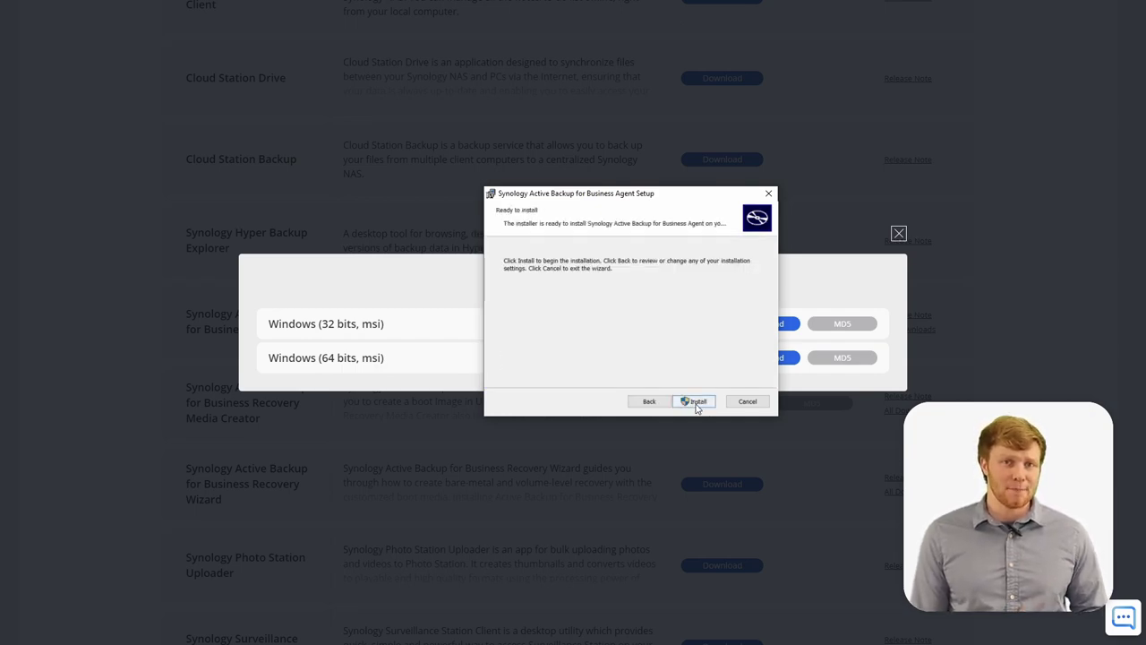
click(696, 404)
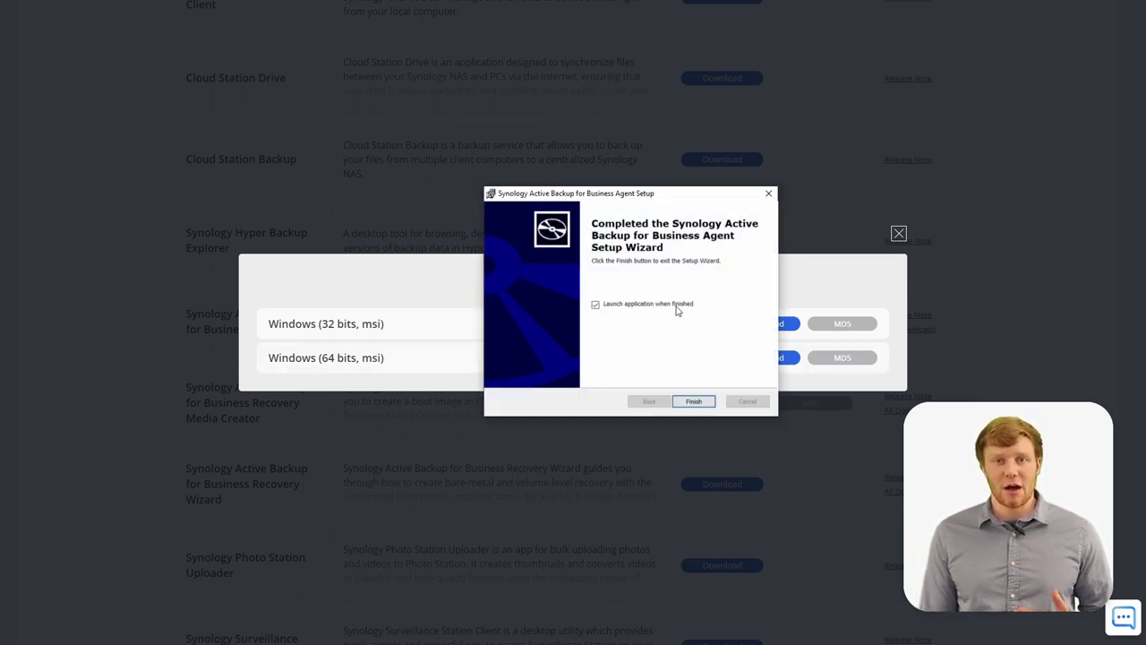
click(693, 401)
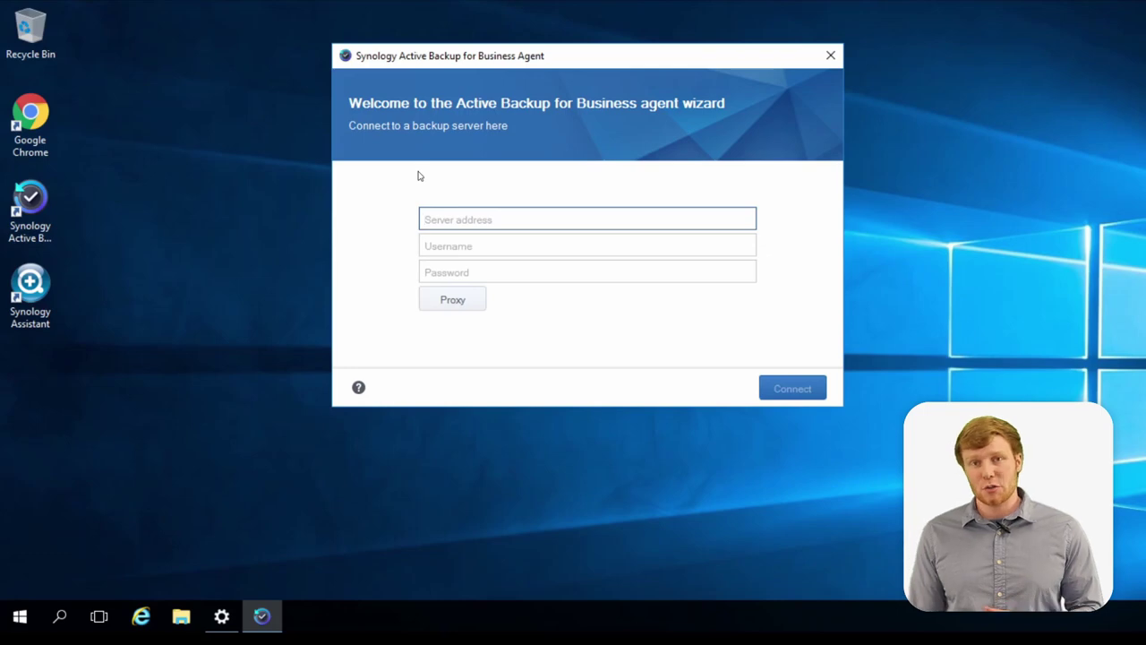
- Fill in the agent's connection details with server address 192.168.1.133, username sac_sales and the account password
text(192.1)
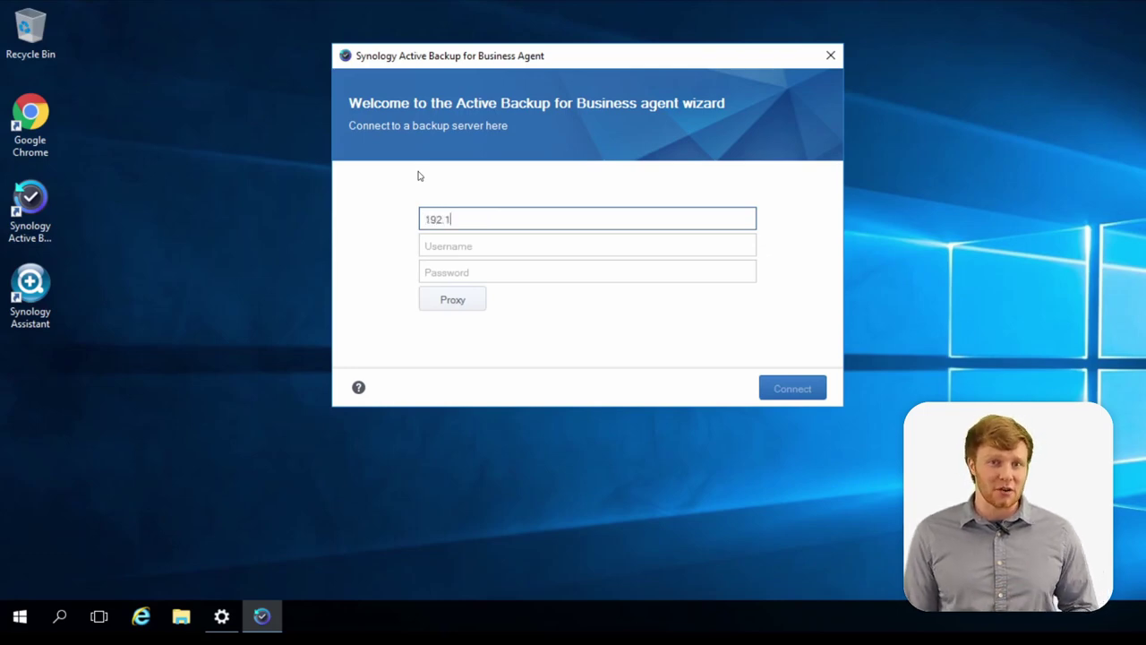
text(68.1.133)
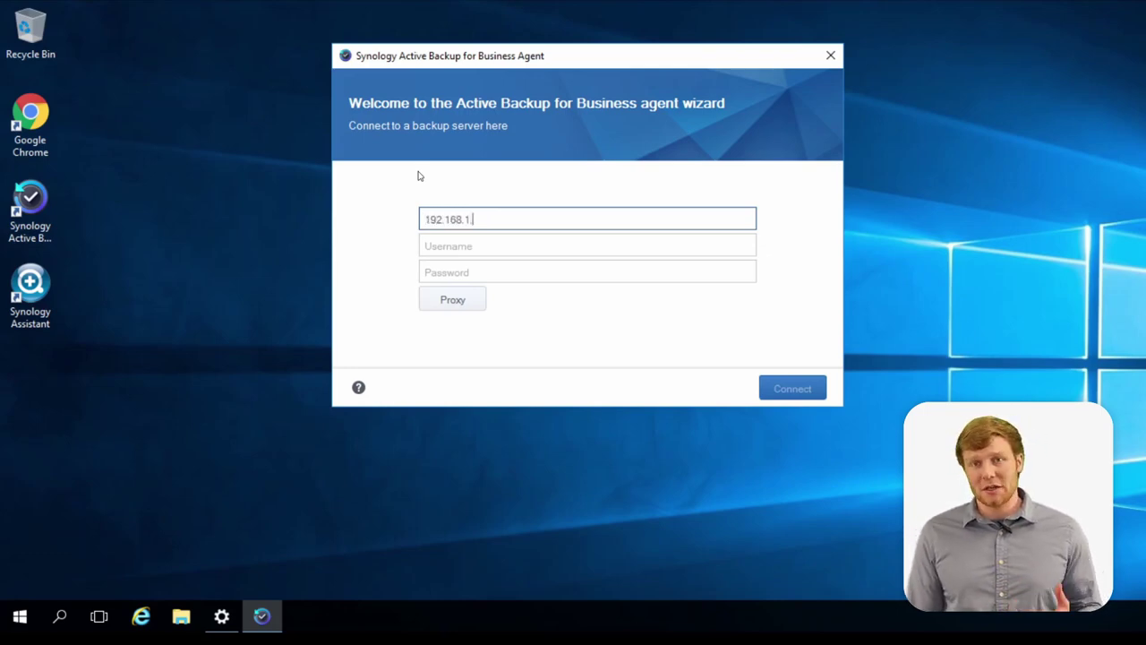
key(Tab)
text(sac_sales)
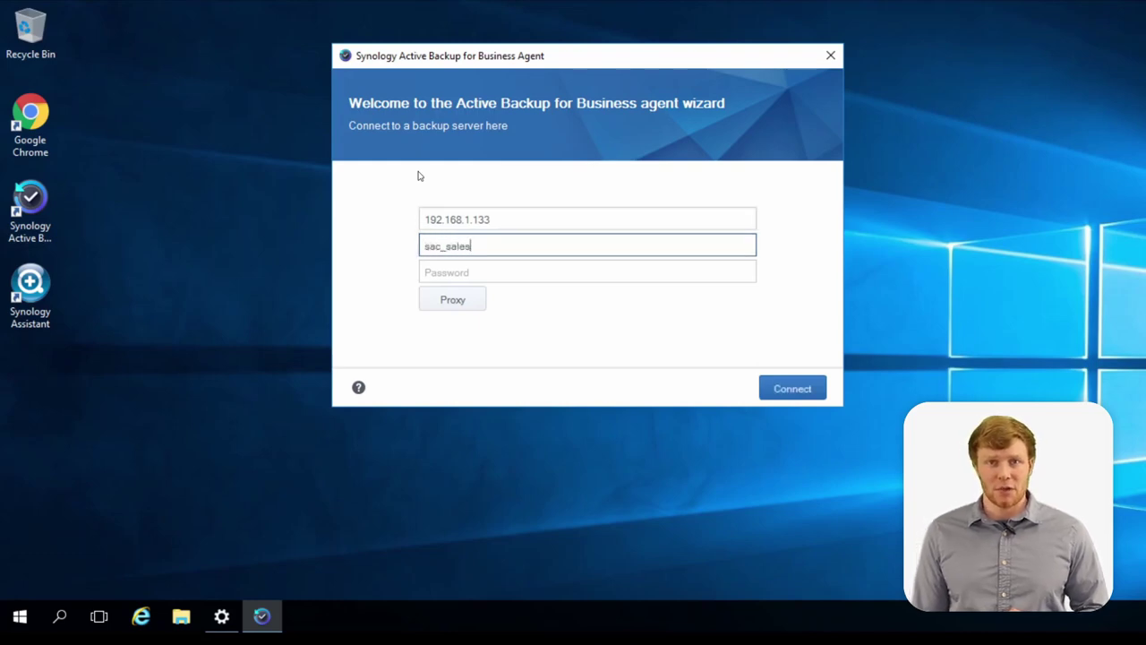
key(Tab)
text(********)
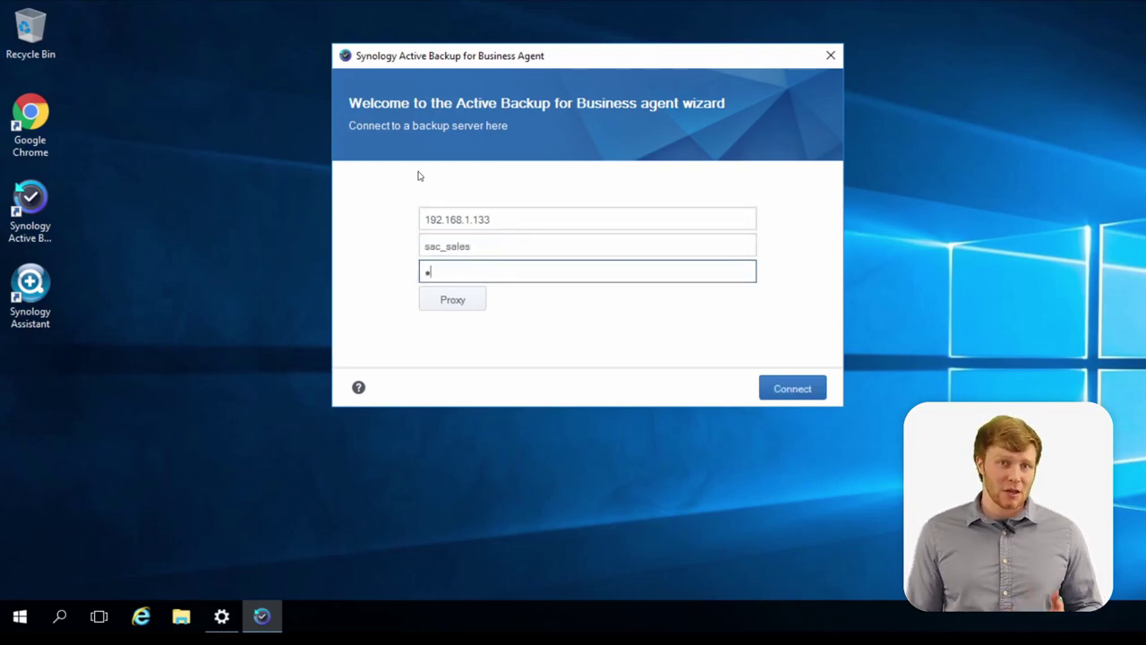
text(**)
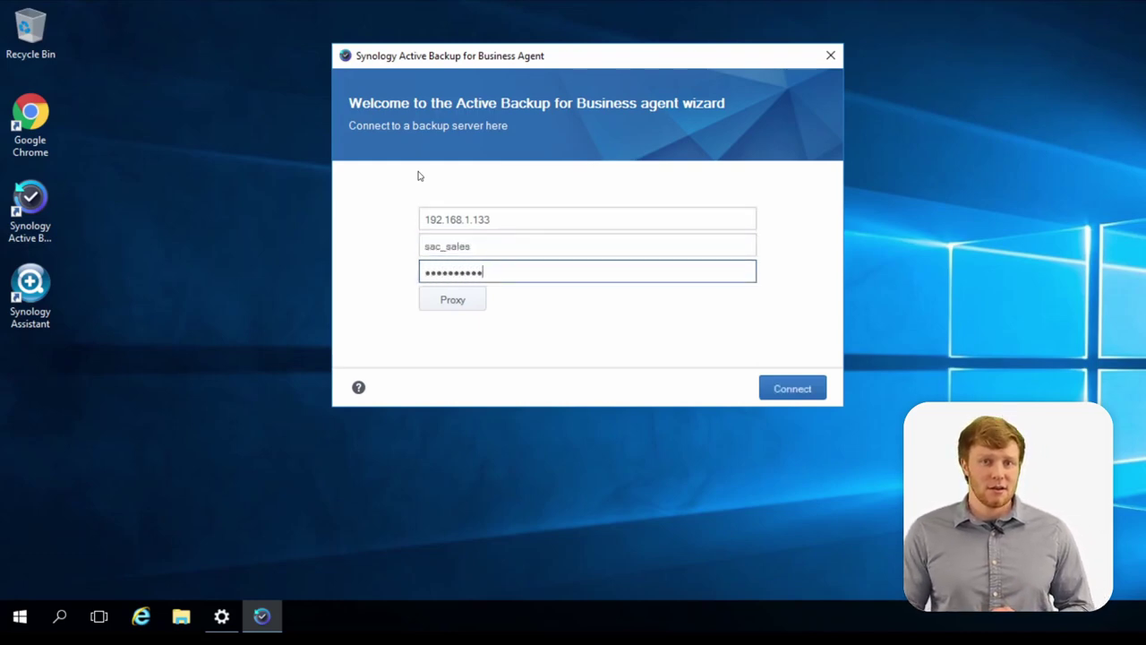
- Connect to the backup server despite the untrusted SSL certificate, and confirm the backup task summary
click(775, 387)
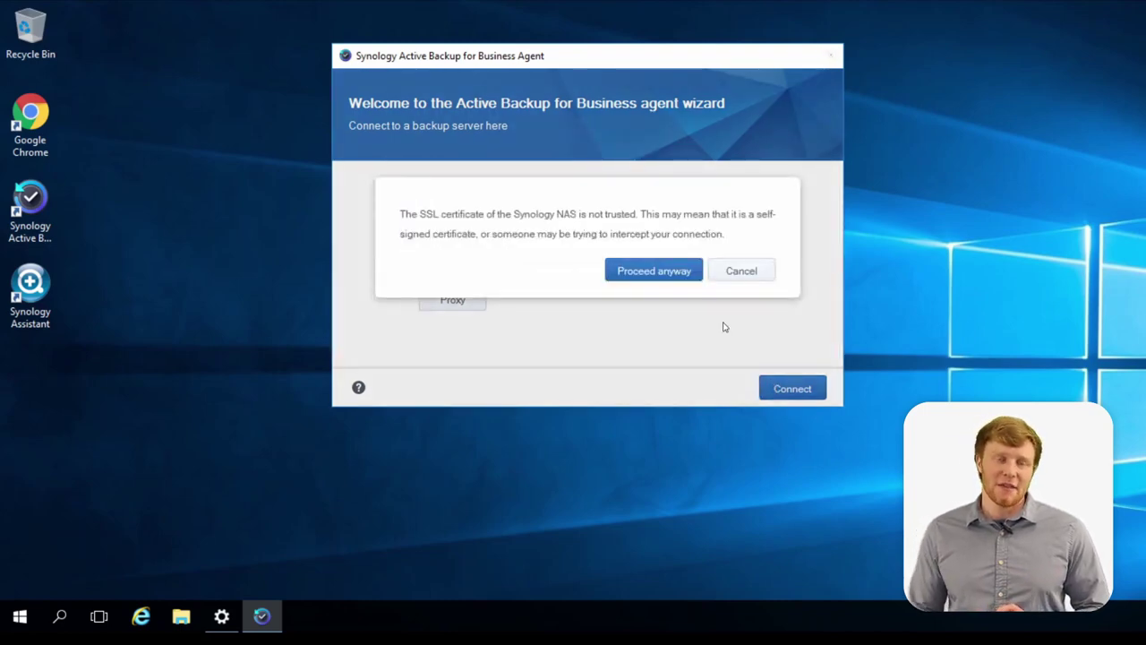
click(688, 273)
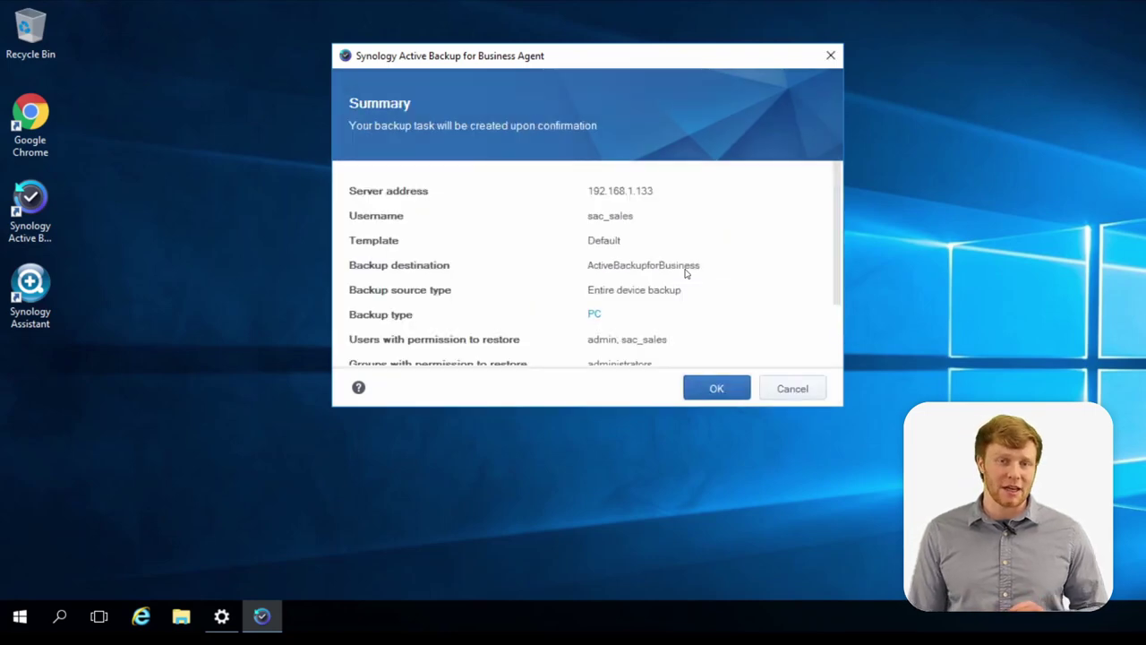
scroll(723, 295, down, 3)
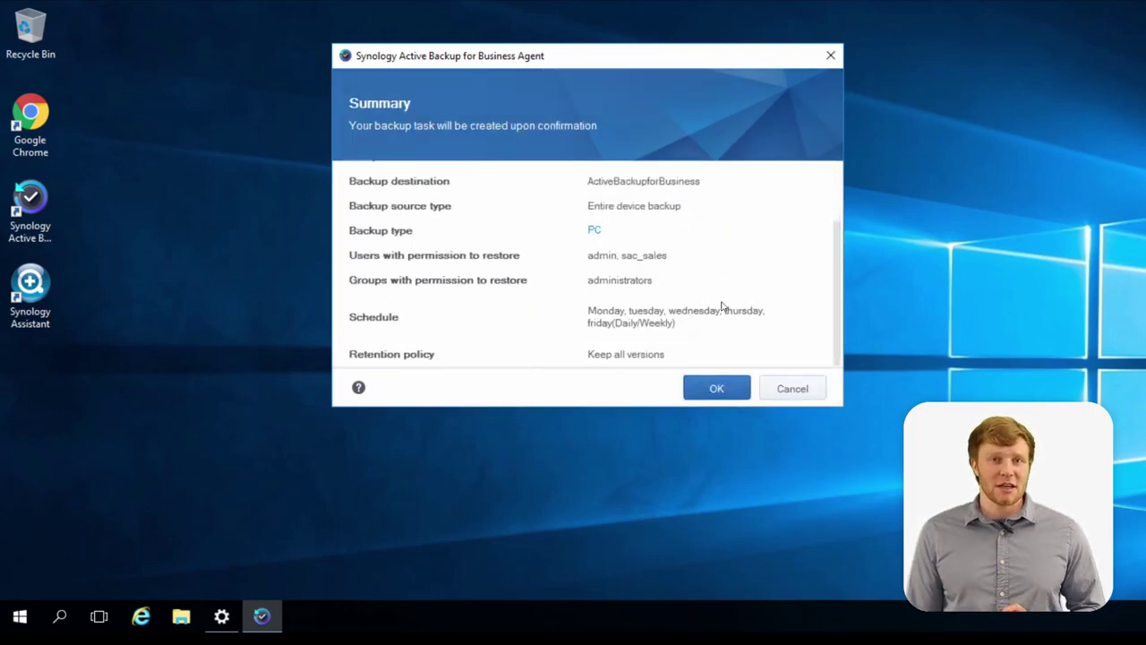
click(723, 392)
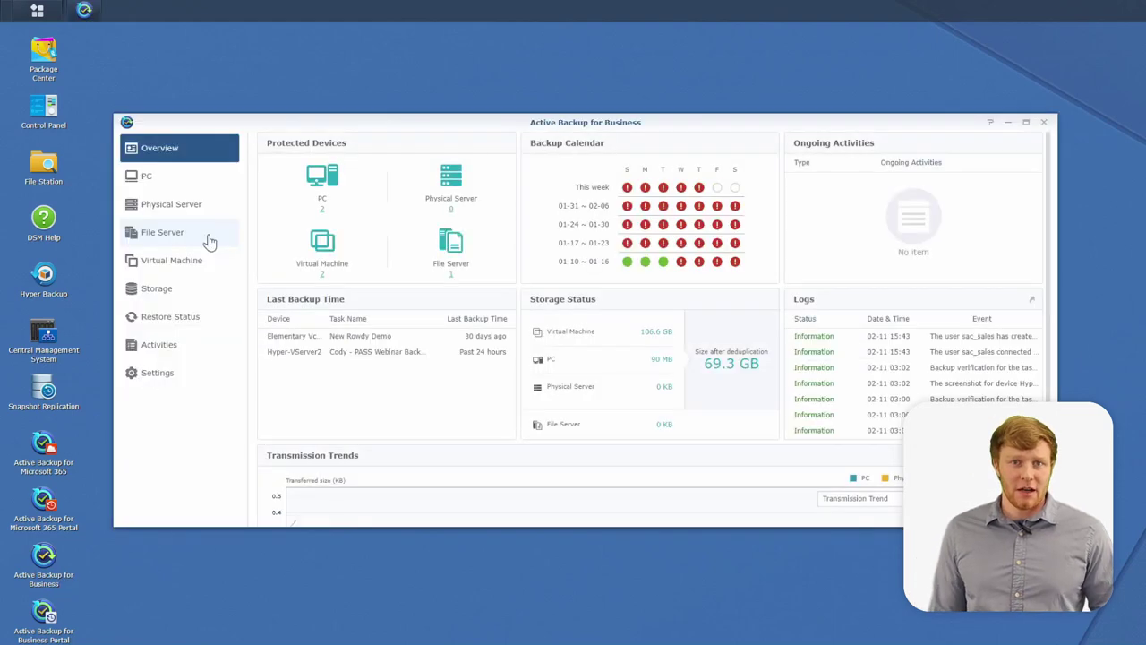
- In Active Backup for Business on the NAS, change the device type of HYPER-VSERVER1 from PC to physical server
click(191, 186)
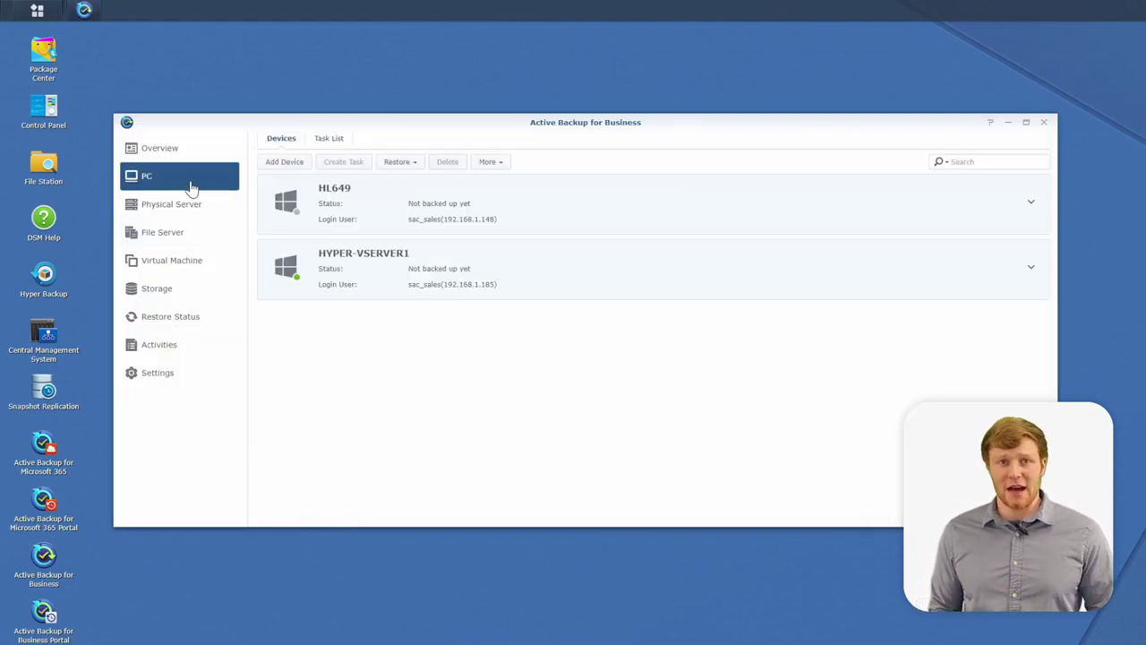
click(380, 267)
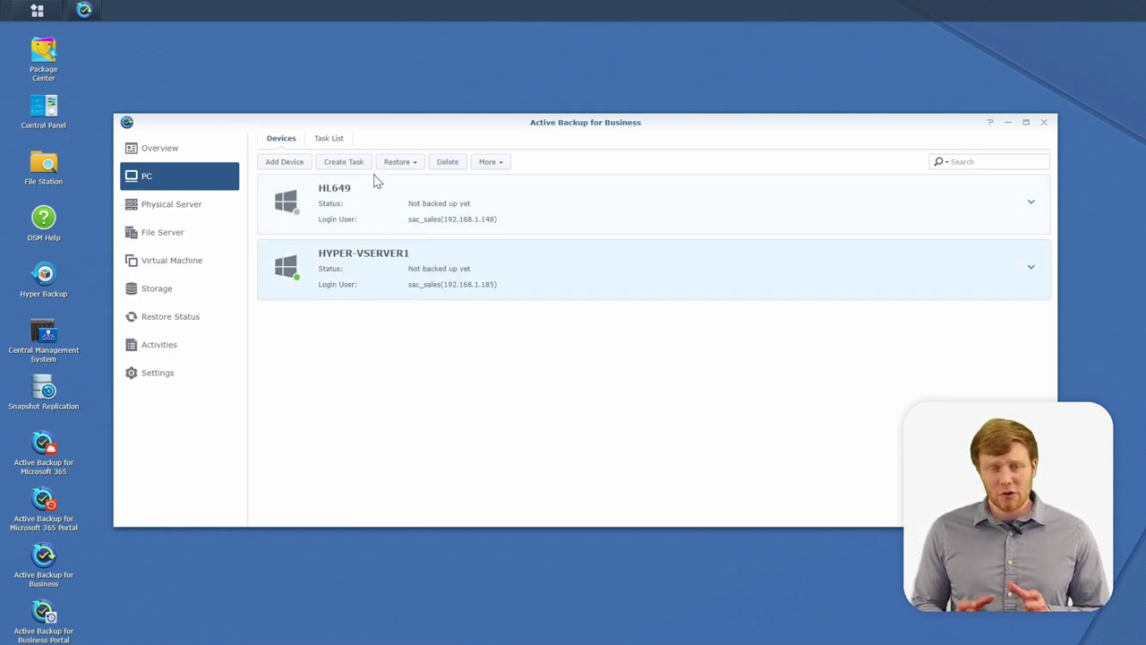
click(486, 162)
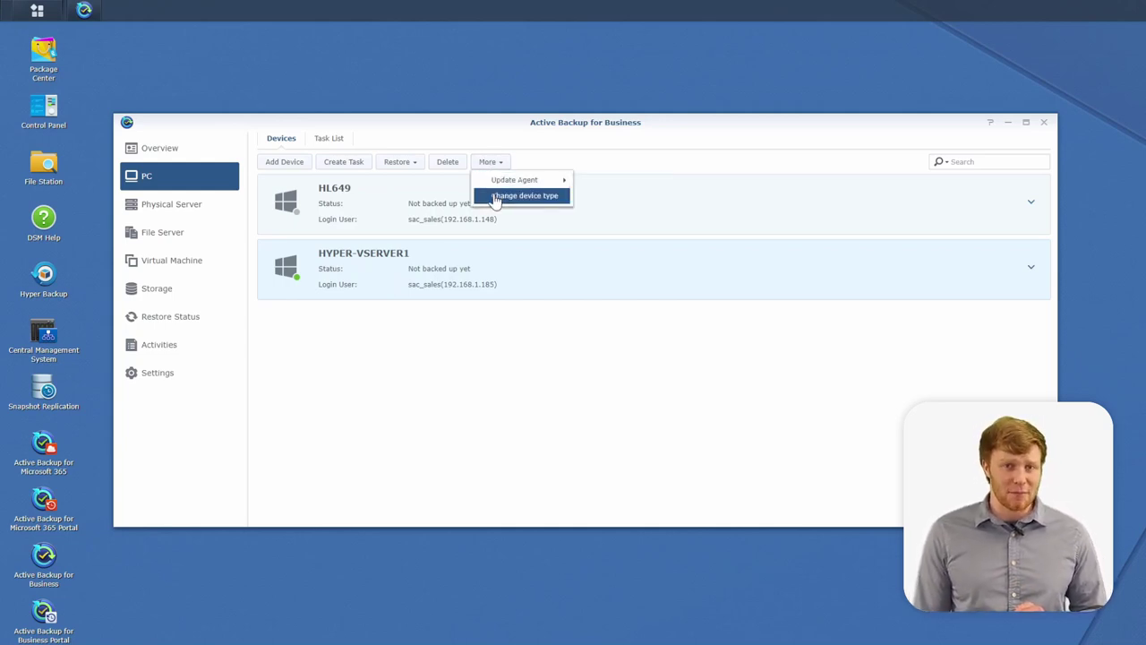
click(495, 197)
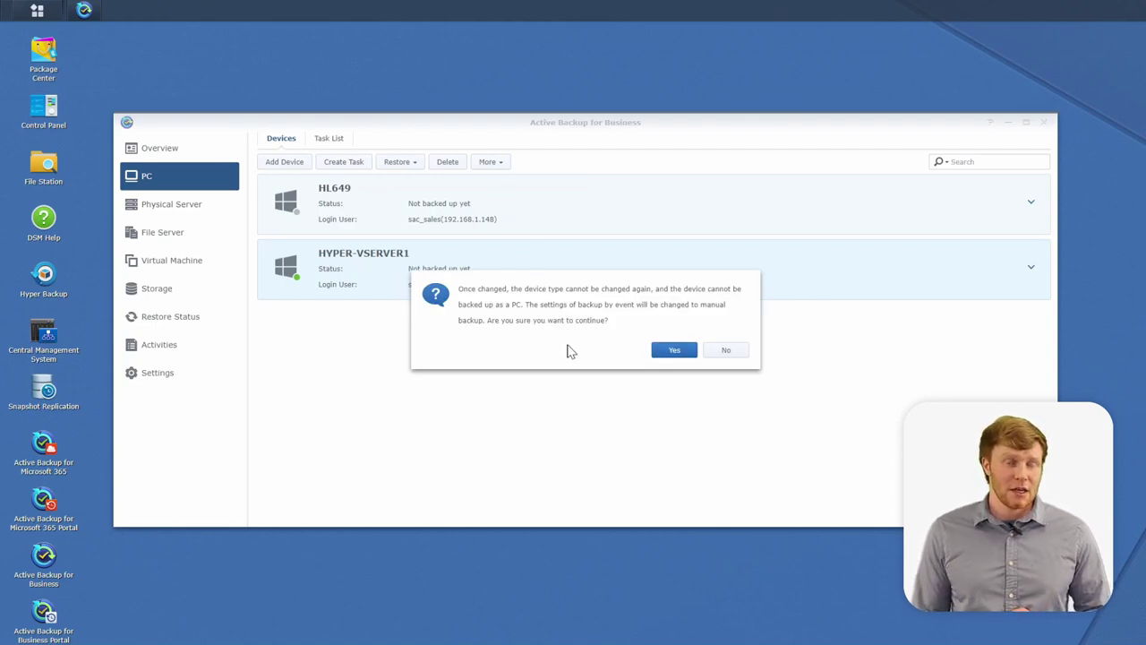
click(672, 350)
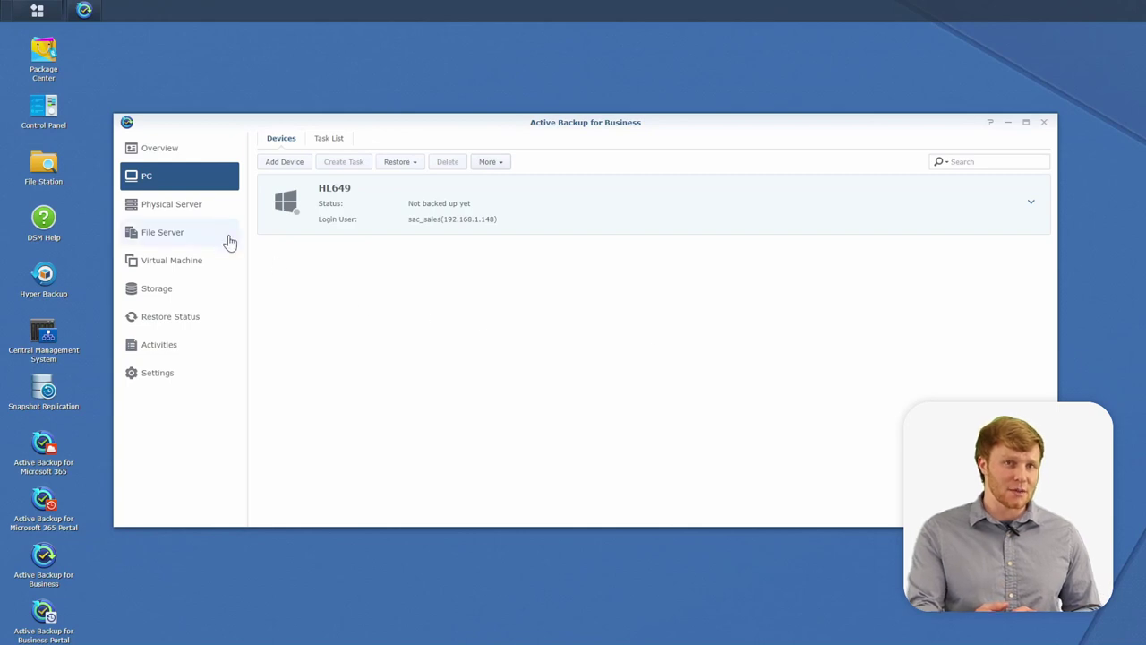
- Start a new backup task for the physical server HYPER-VSERVER1 and name it "Ransomware Backup Demo"
click(194, 213)
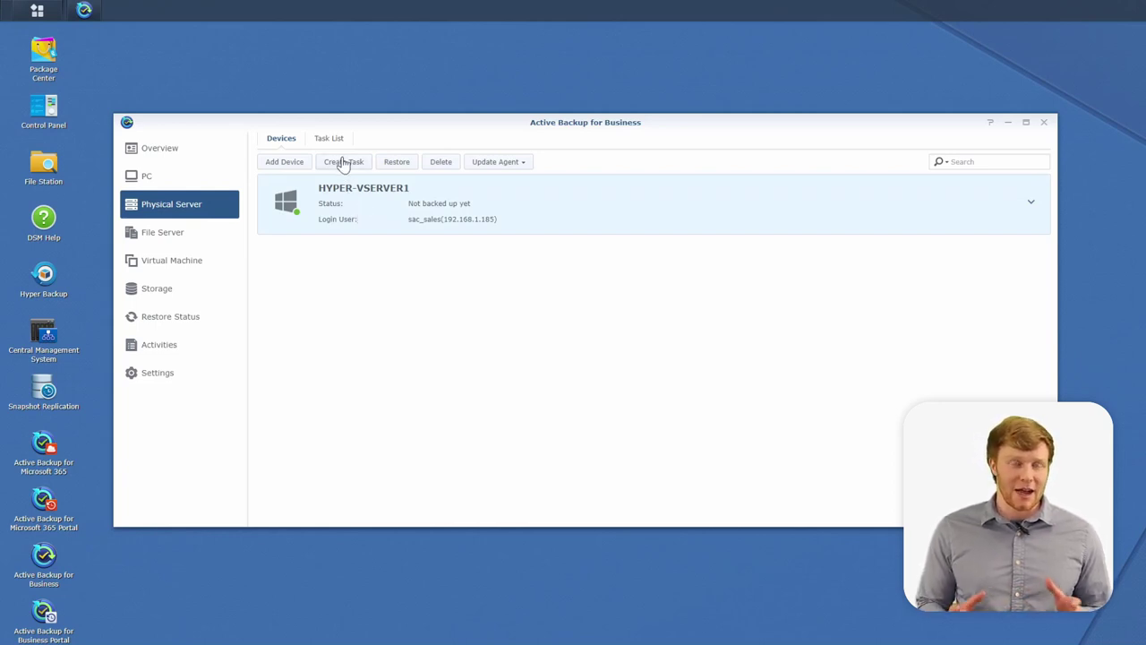
click(343, 164)
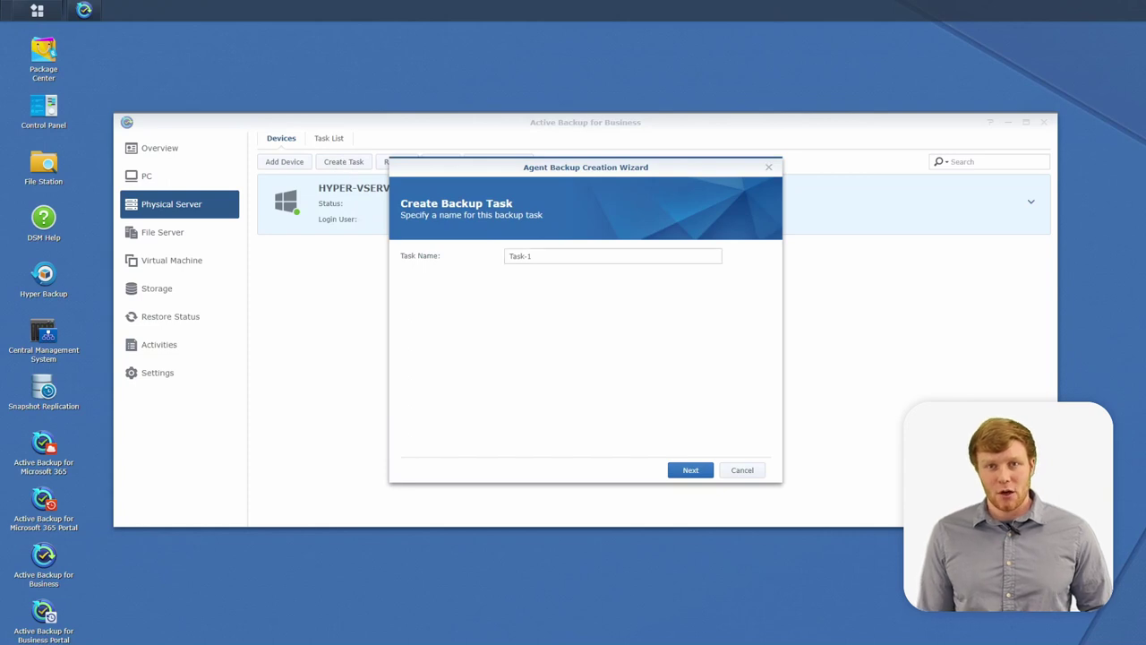
drag(555, 256, 493, 256)
key(BackSpace)
text(Ransomware Backup Demo)
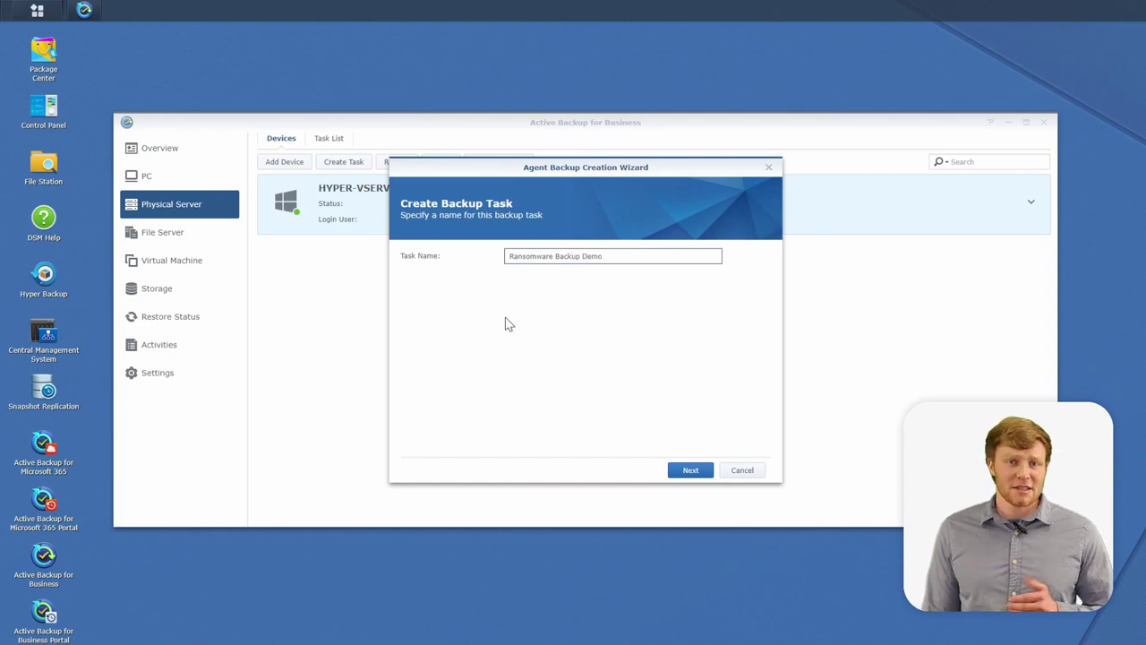
click(694, 475)
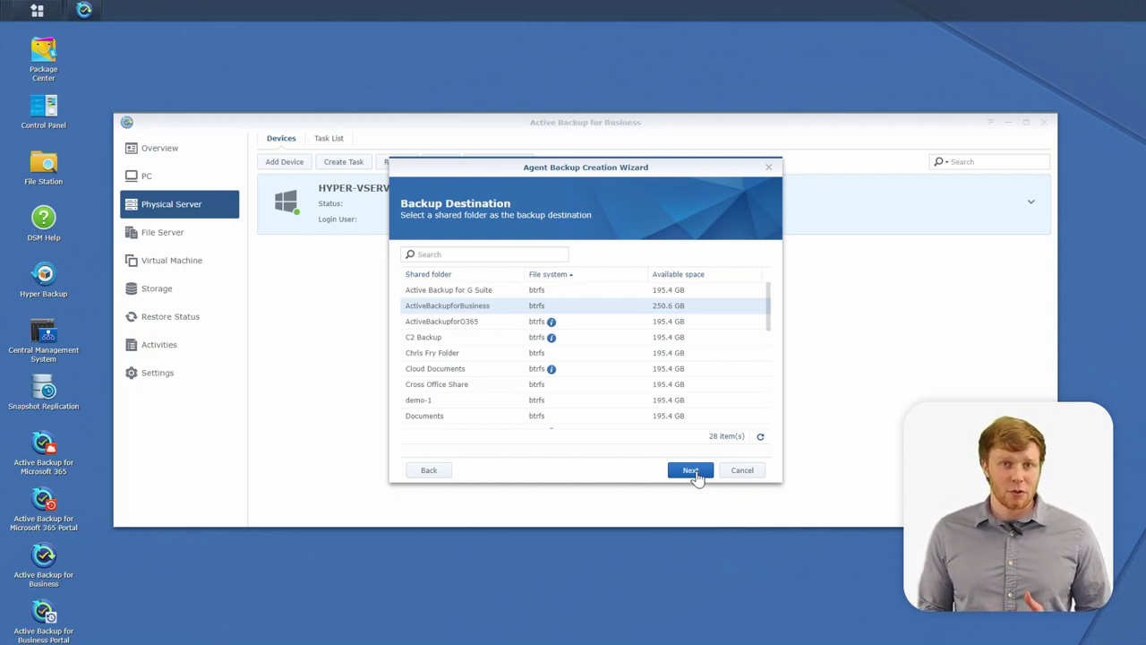
- Accept ActiveBackupforBusiness as the backup destination and the entire device, including external hard drives, as the source, keeping the default task settings
click(694, 472)
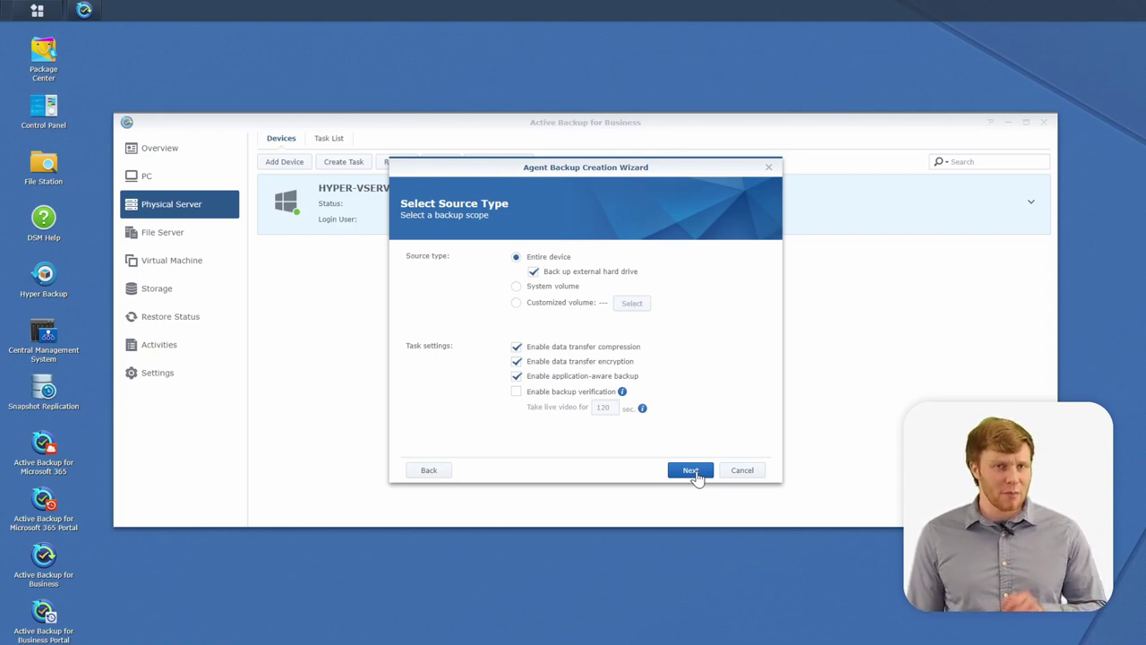
click(694, 472)
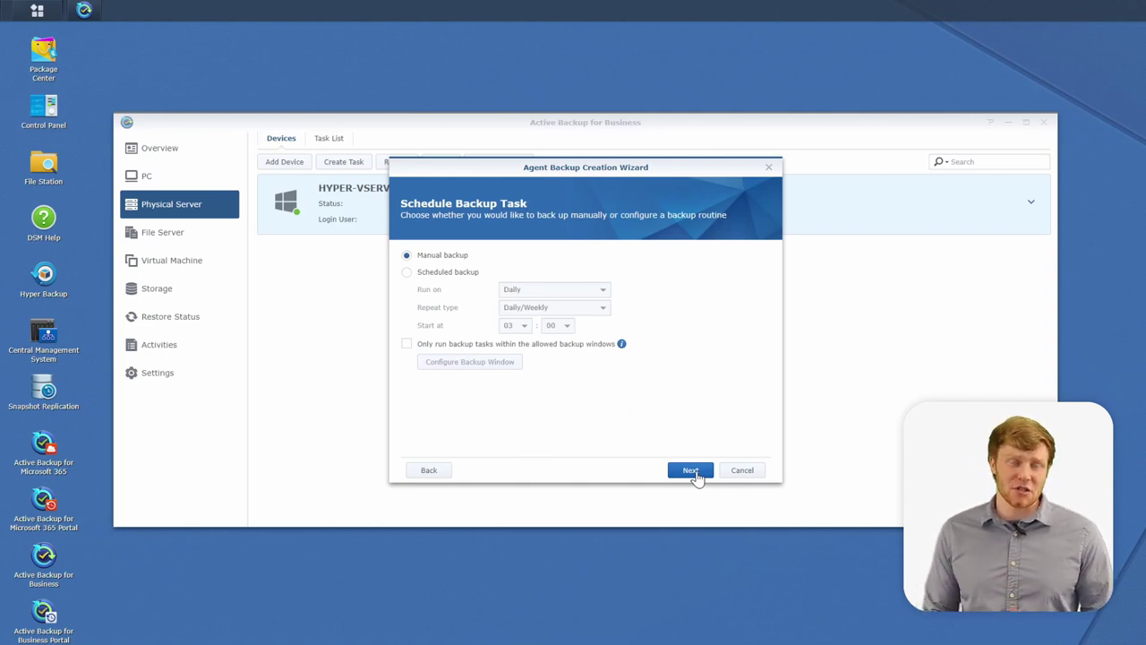
- Keep the backup task on manual backup with no schedule, and set its retention policy to keep all versions
click(407, 272)
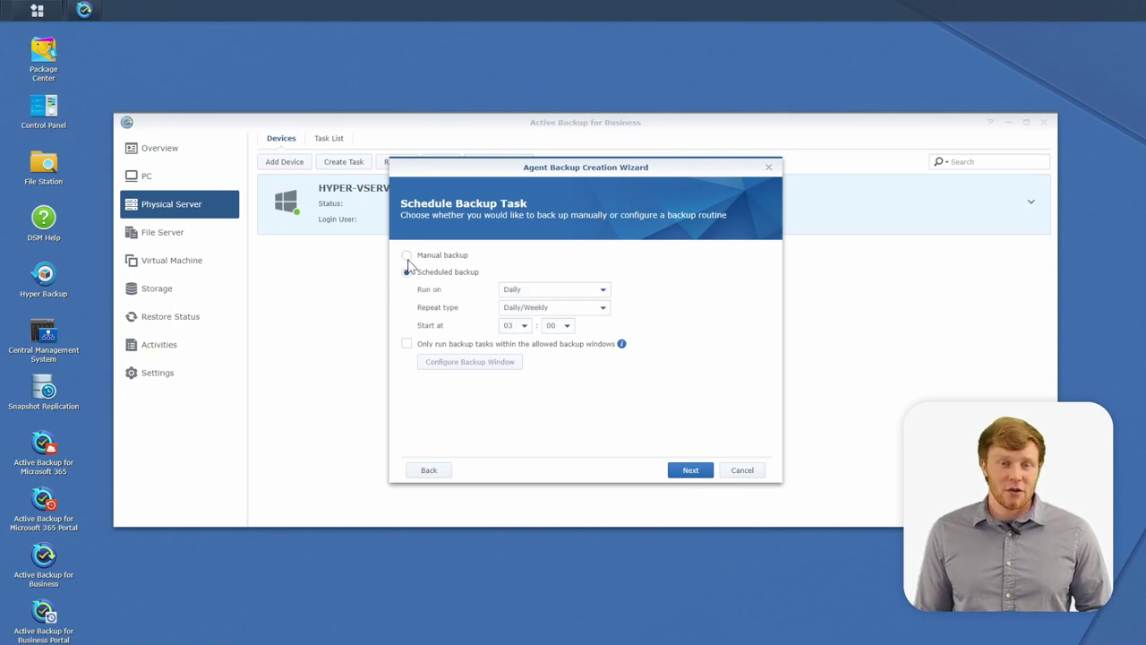
click(408, 257)
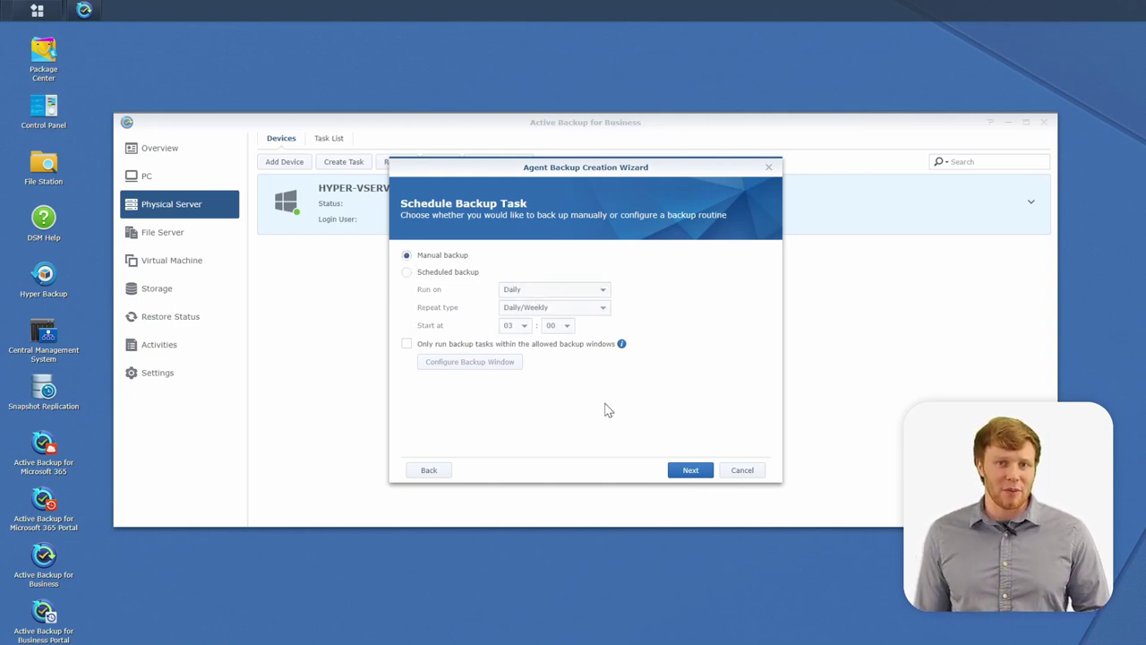
click(686, 473)
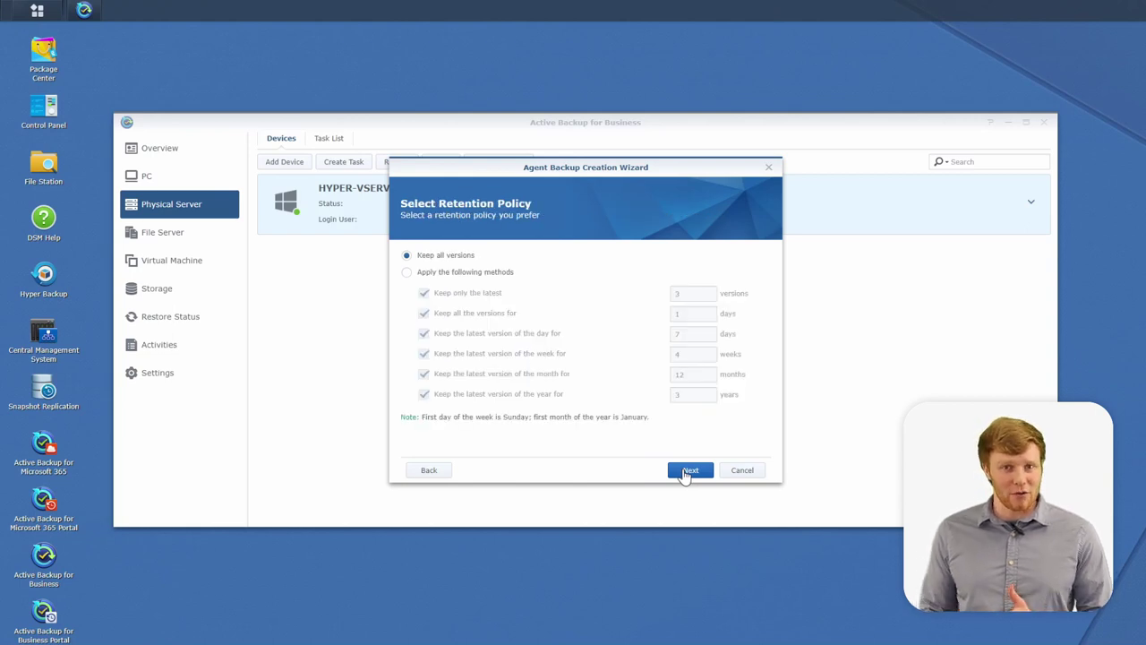
click(407, 272)
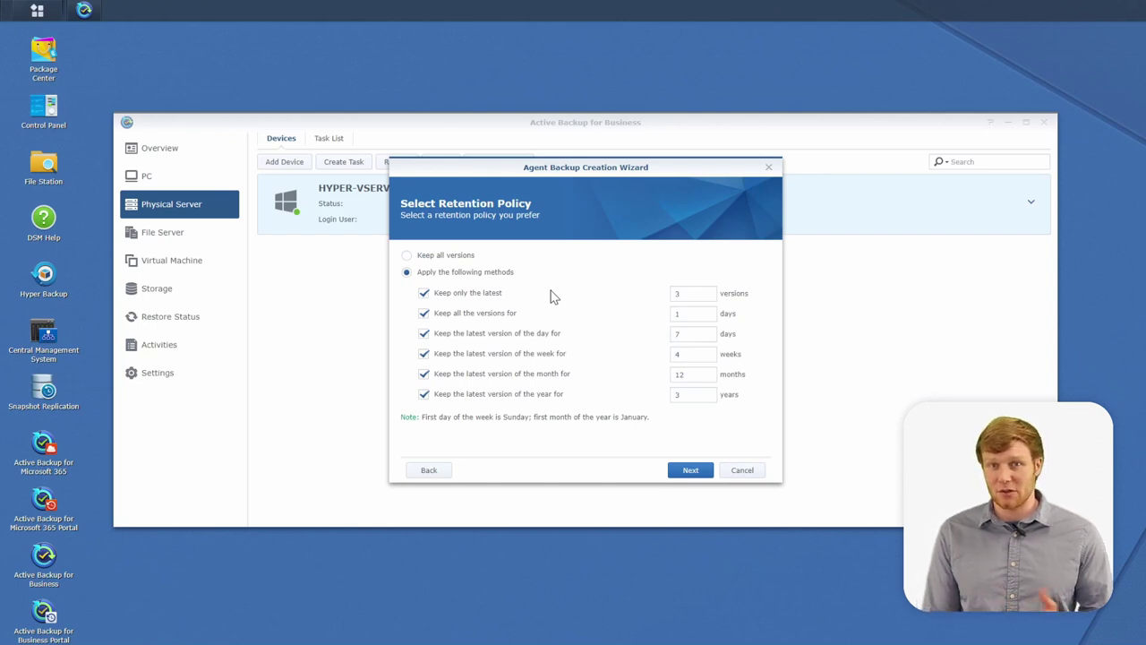
click(407, 255)
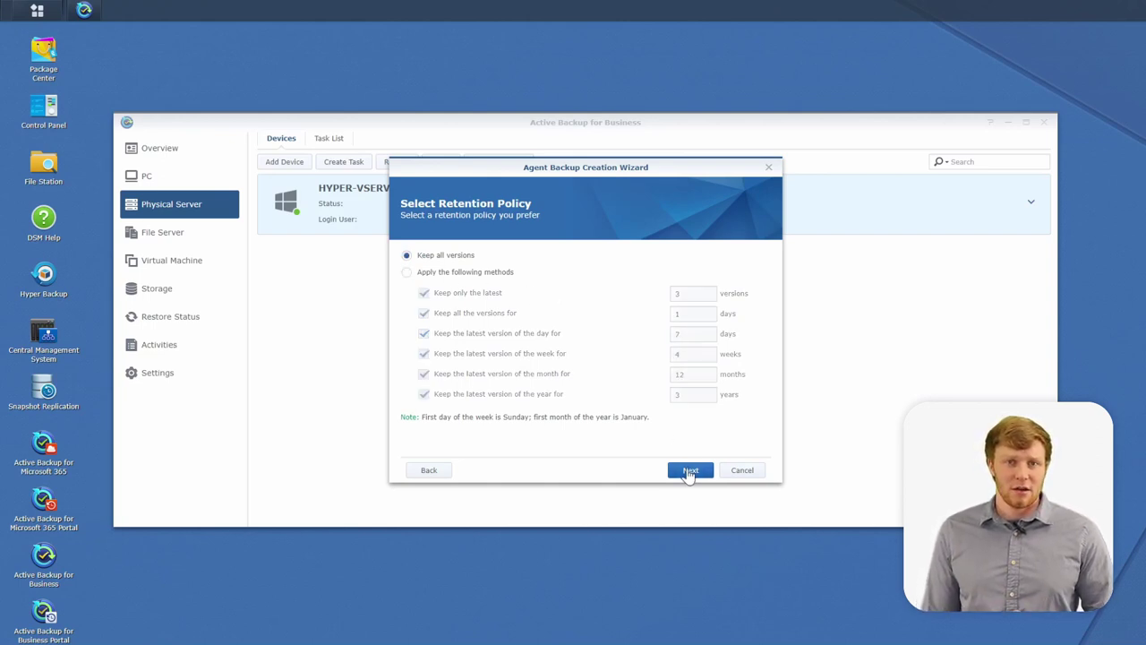
click(690, 471)
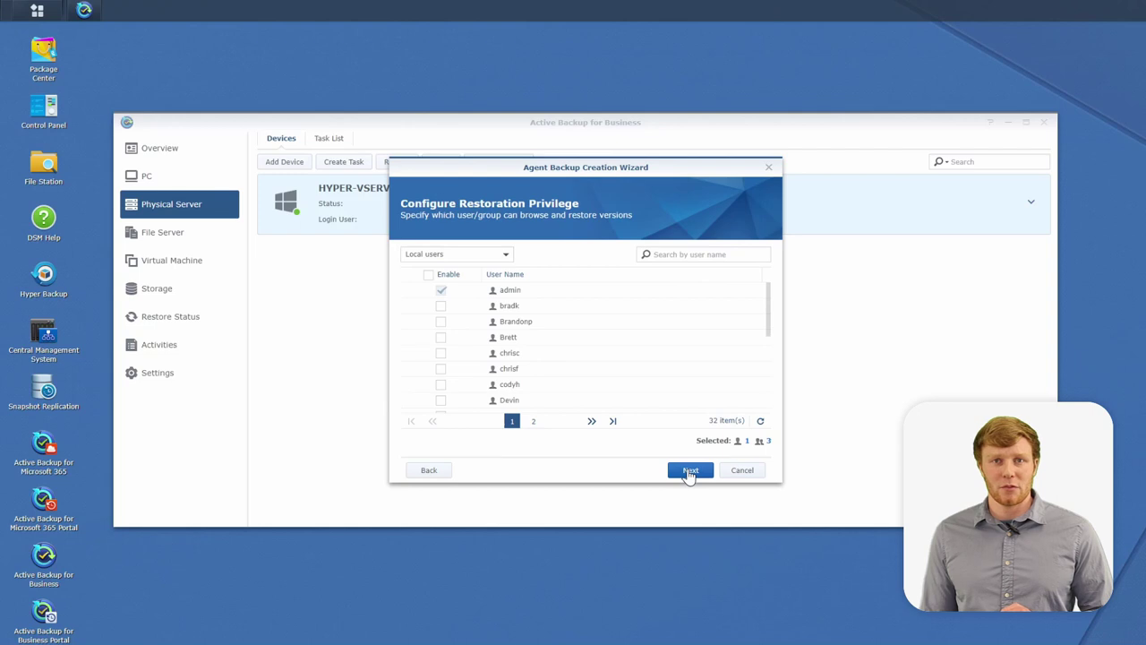
- Accept the default restoration privileges, apply the task settings and start the backup immediately
click(690, 471)
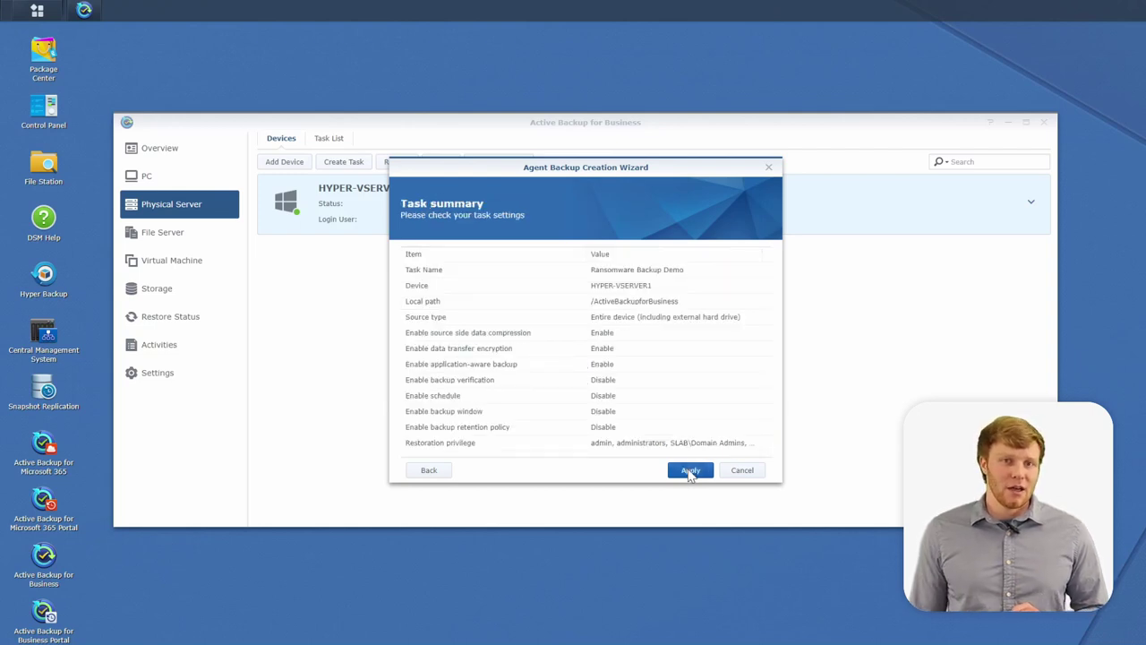
click(689, 471)
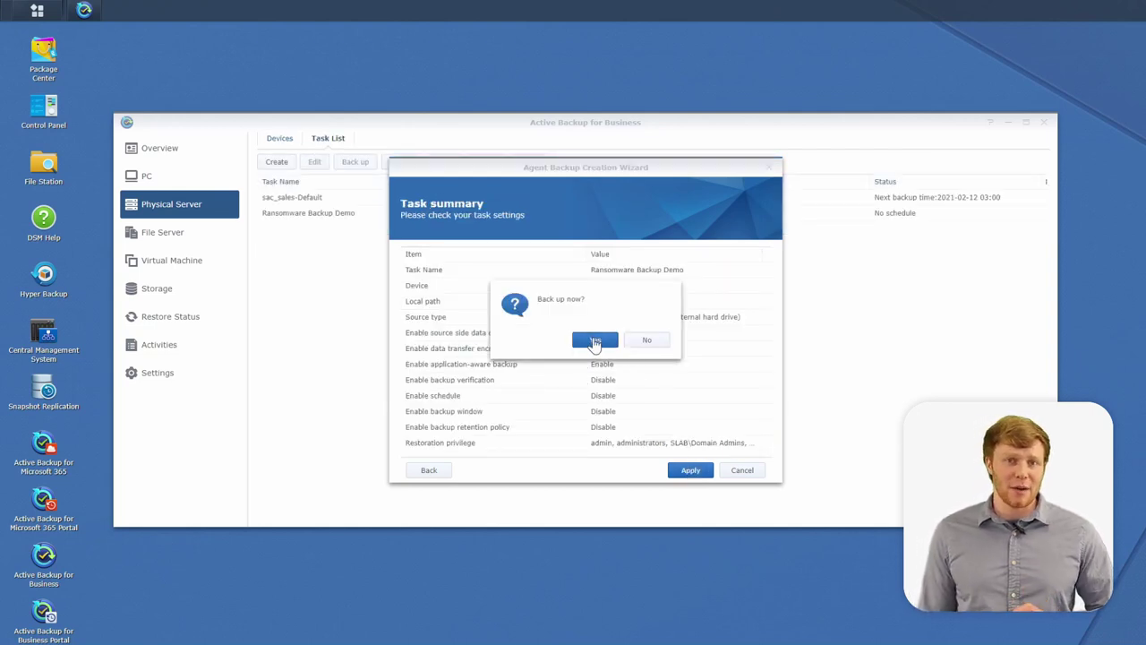
click(594, 342)
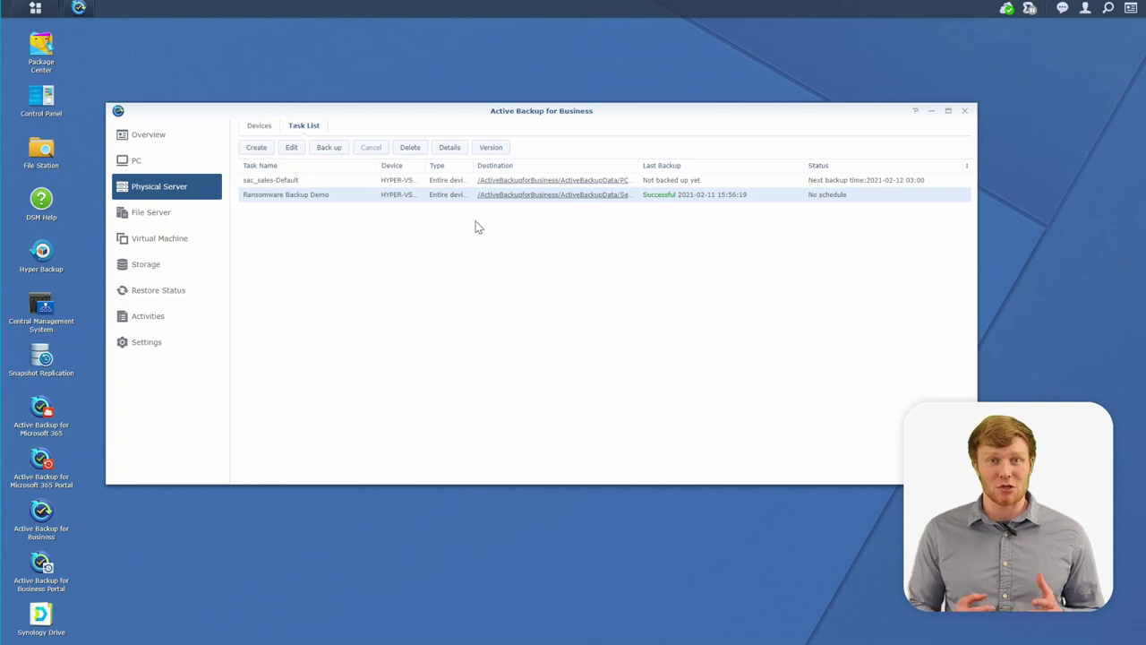
- In the Active Backup for Business Portal, view HYPER-VSERVER1's Ransomware Backup Demo task and browse the backed-up files on Disk 0 - Volume 1
click(43, 565)
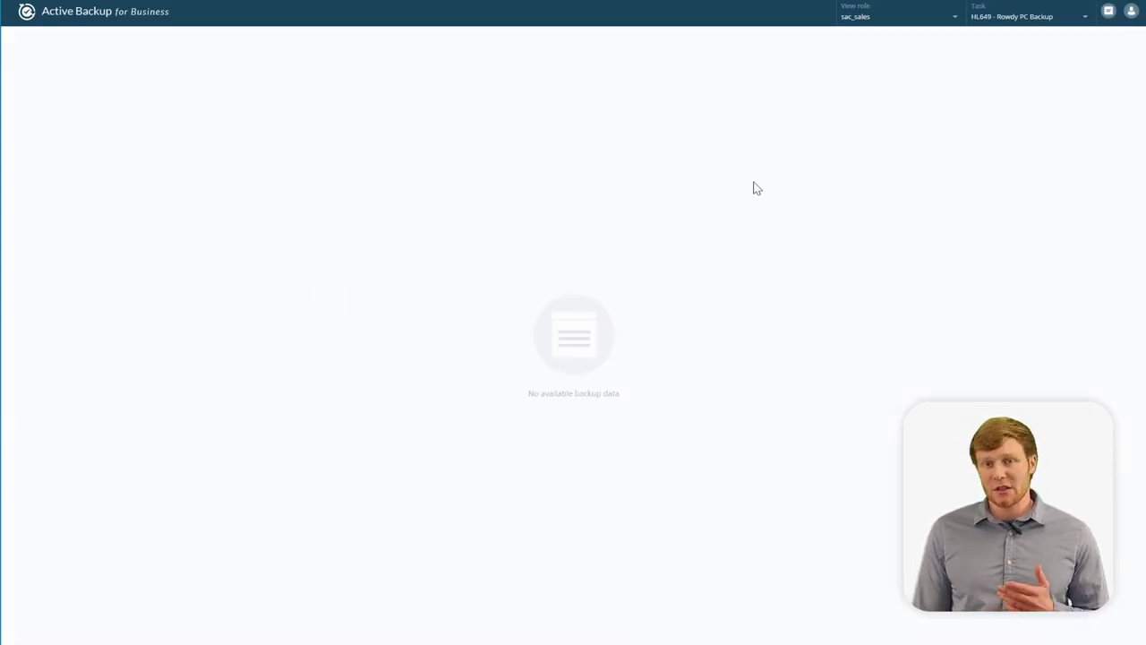
click(1021, 18)
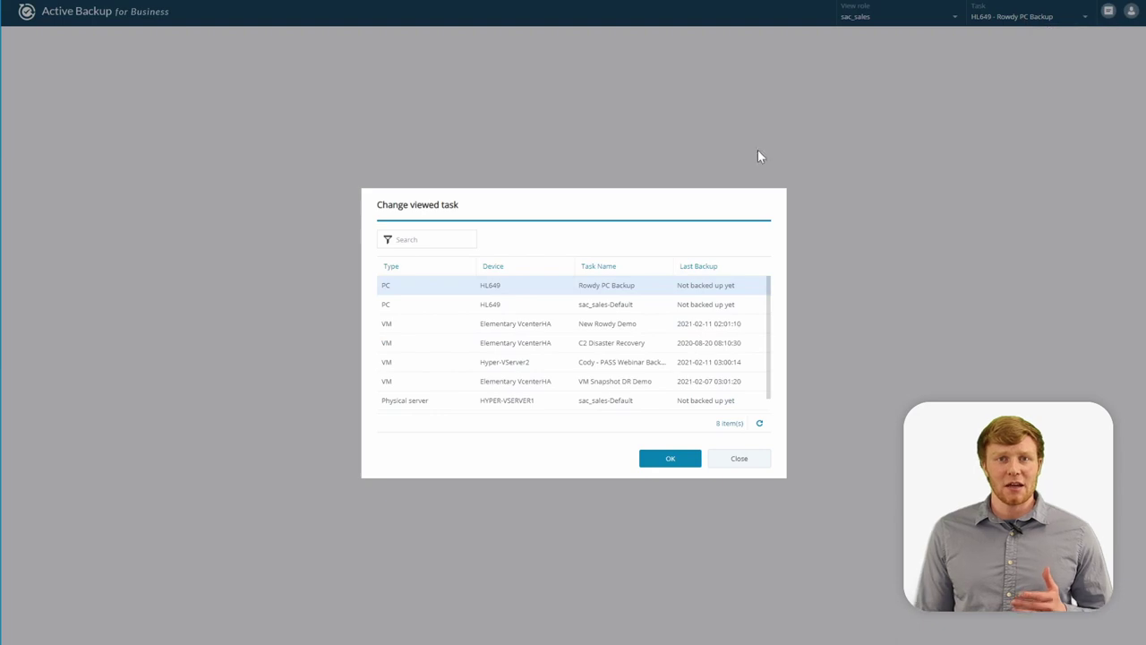
scroll(773, 303, down, 1)
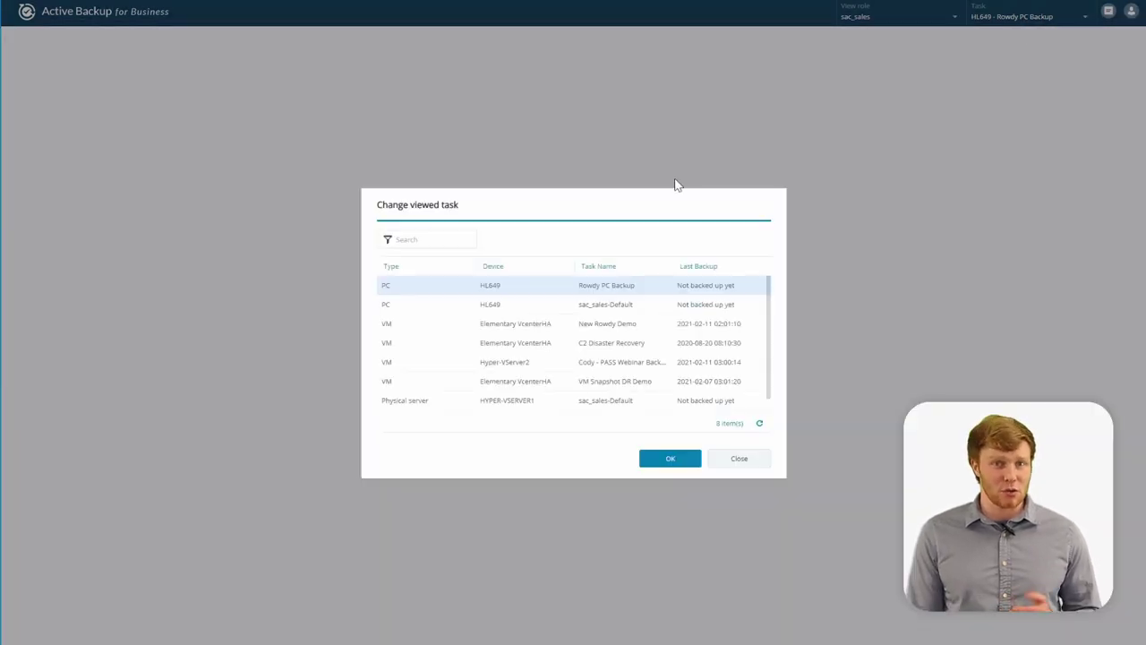
scroll(465, 407, down, 1)
click(471, 403)
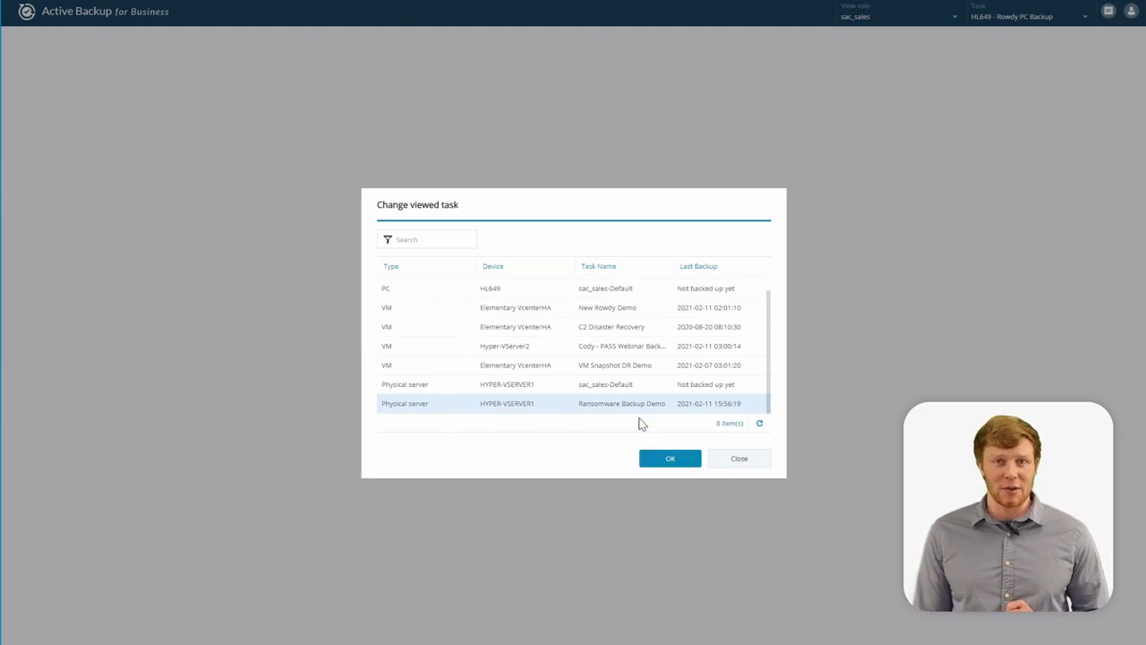
click(670, 459)
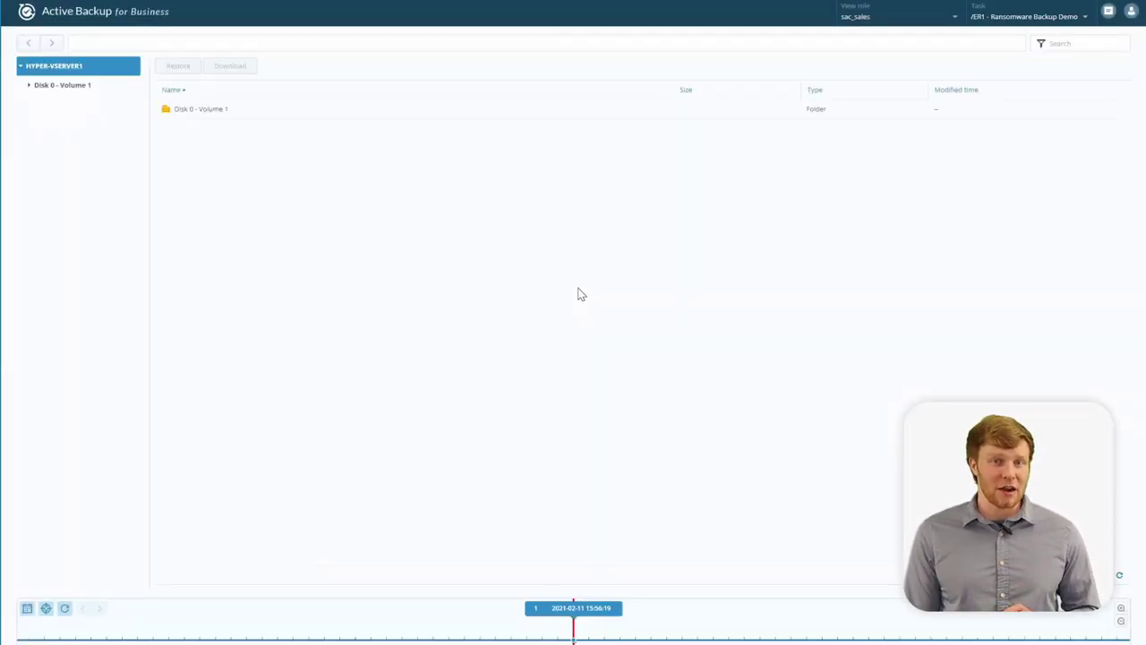
double_click(235, 108)
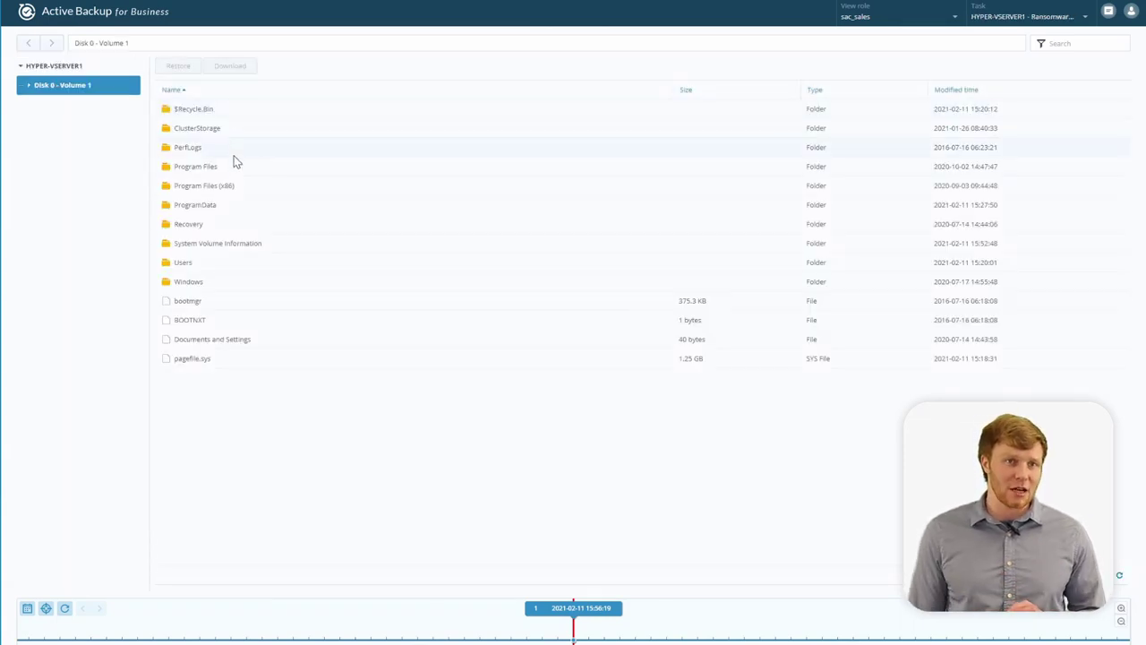
click(238, 304)
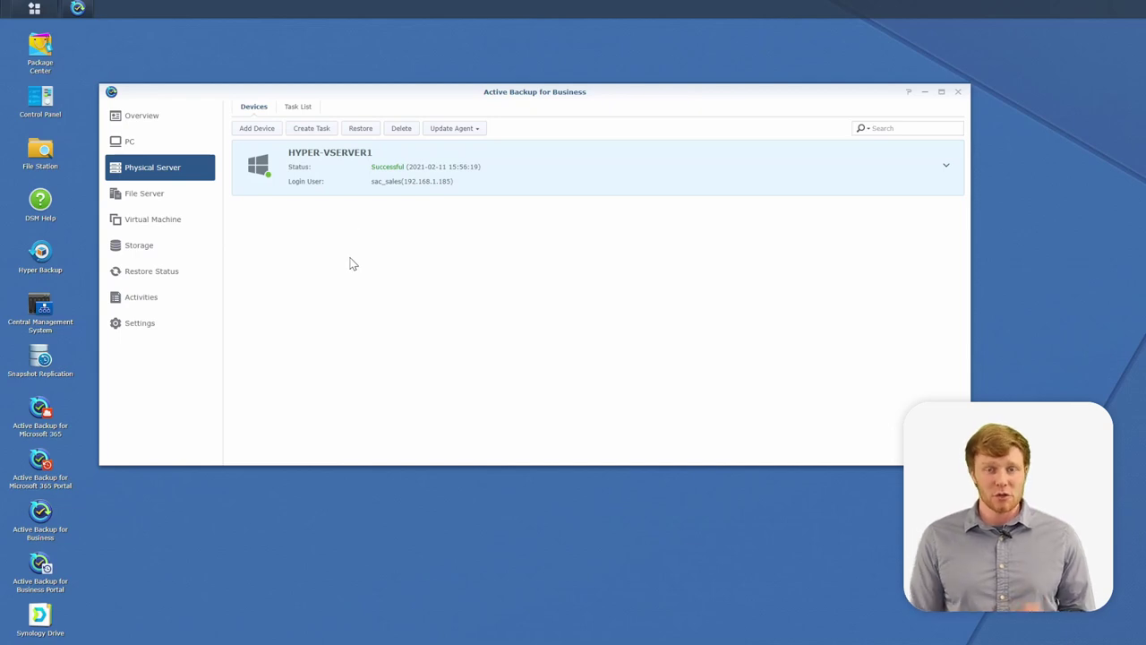
- Start an instant restore of HYPER-VSERVER1 to Synology Virtual Machine Manager from the Ransomware Backup Demo restore point, accepting the listed healthy storage
click(362, 130)
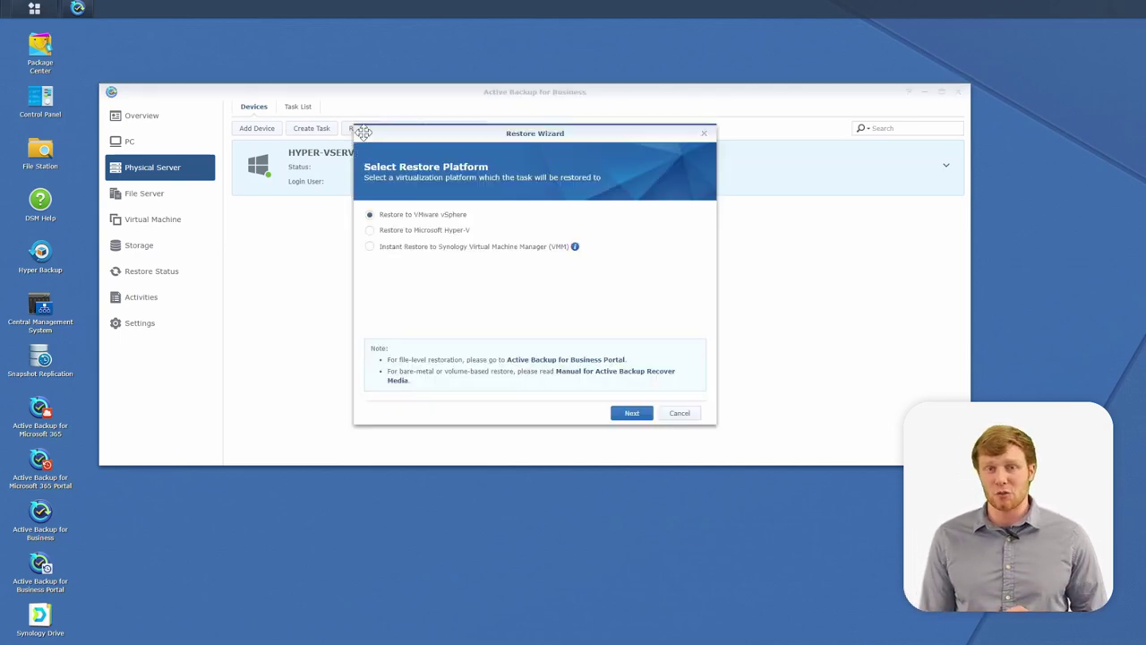
click(370, 247)
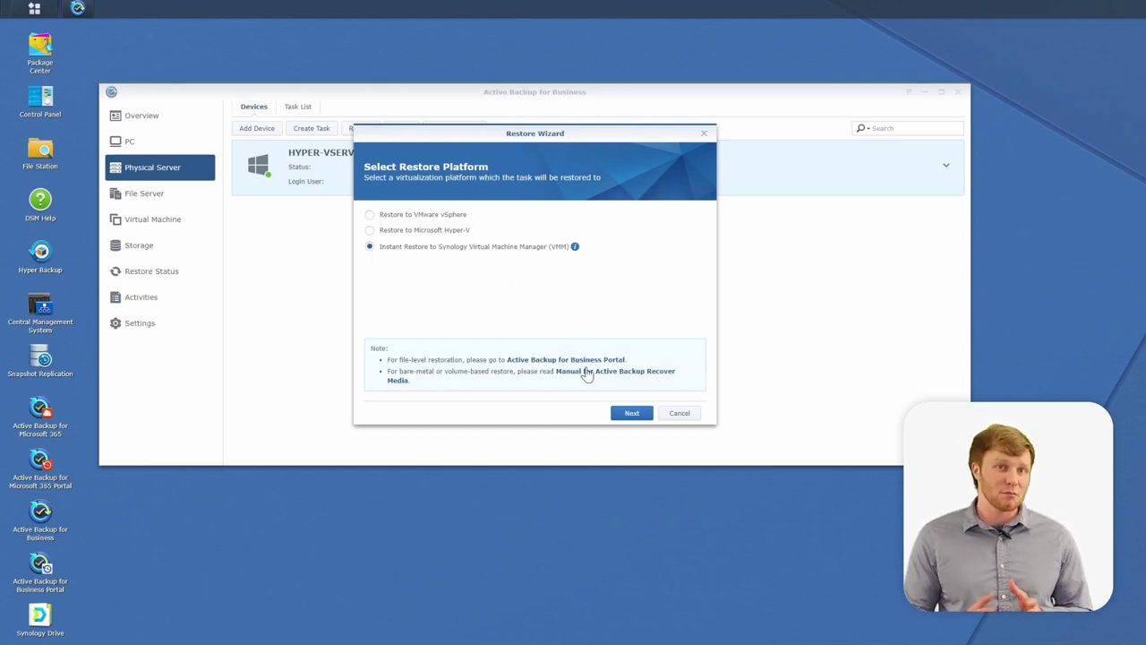
click(630, 412)
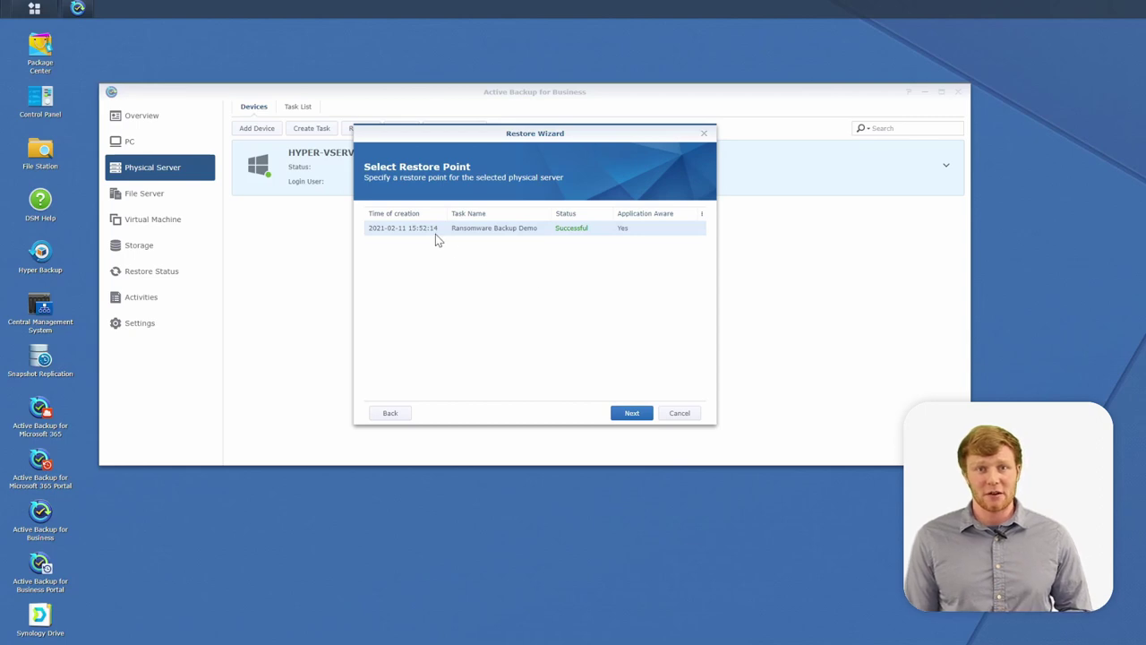
click(631, 414)
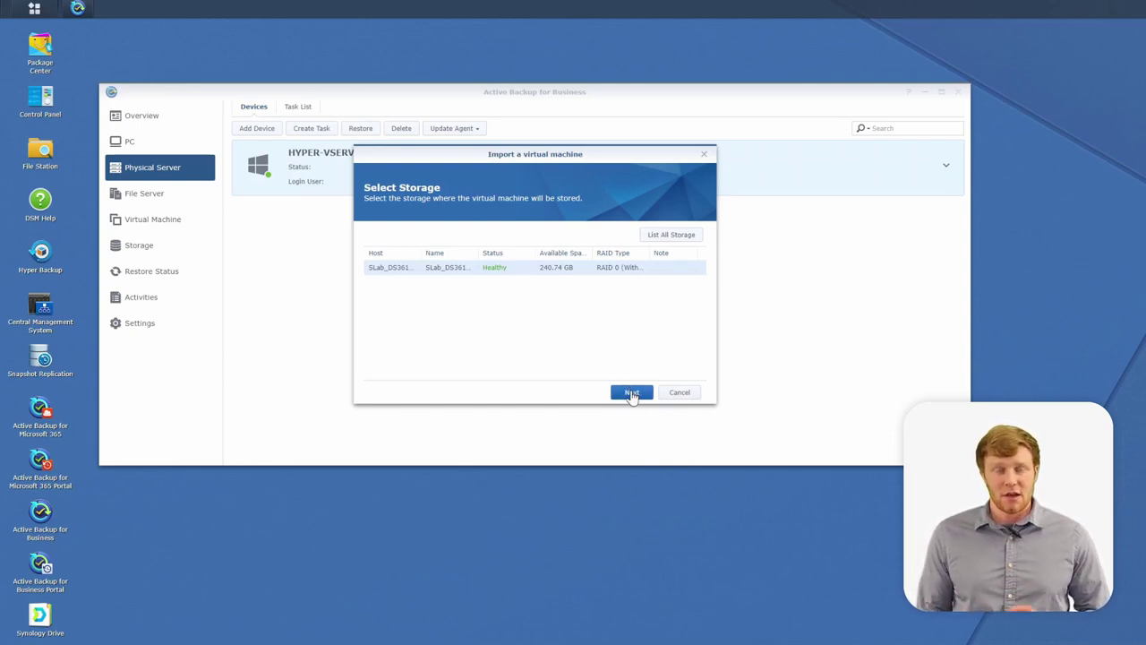
click(631, 394)
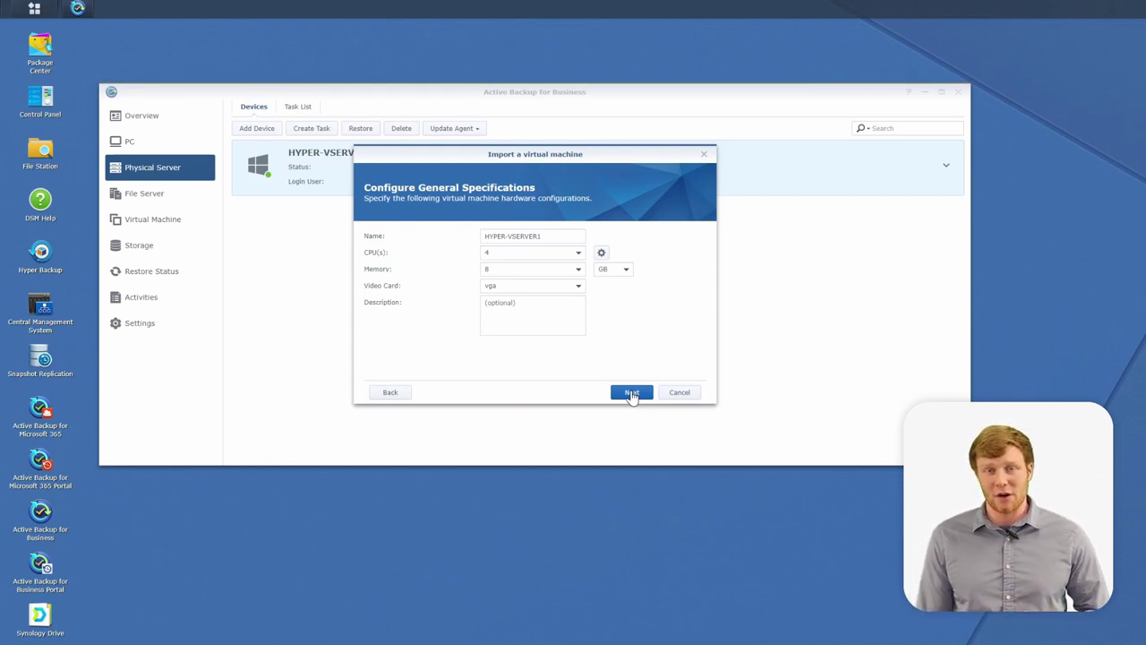
- Give the virtual machine 2 CPUs and 4 GB of memory, and name it "Ransomware Backup VMM Restore"
click(580, 254)
click(558, 284)
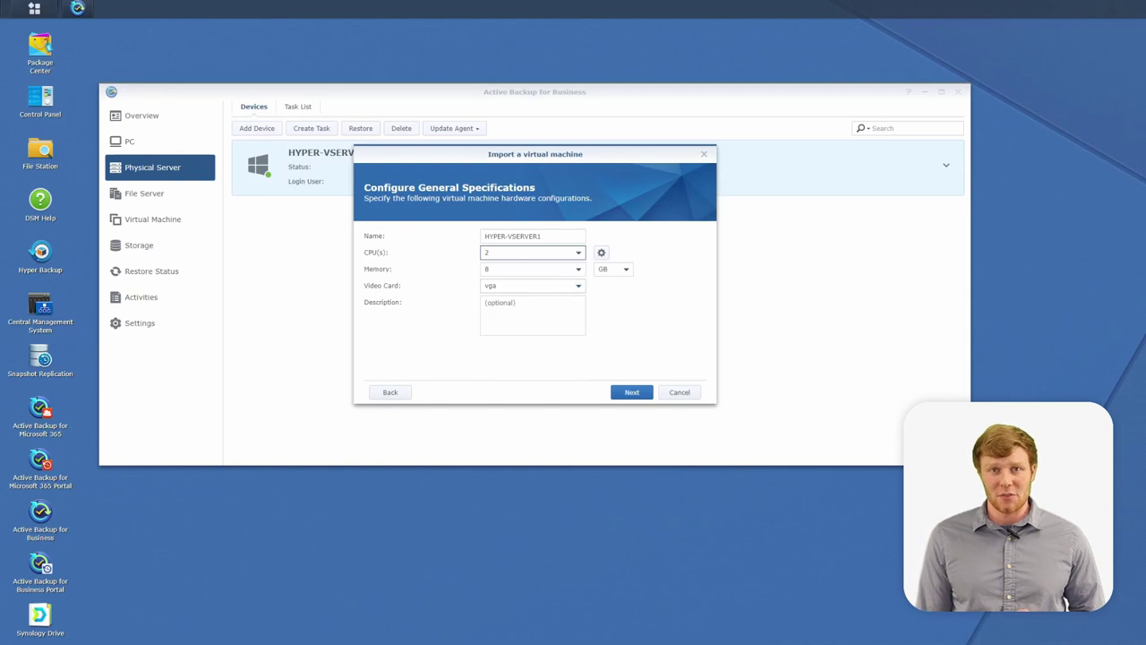
click(579, 271)
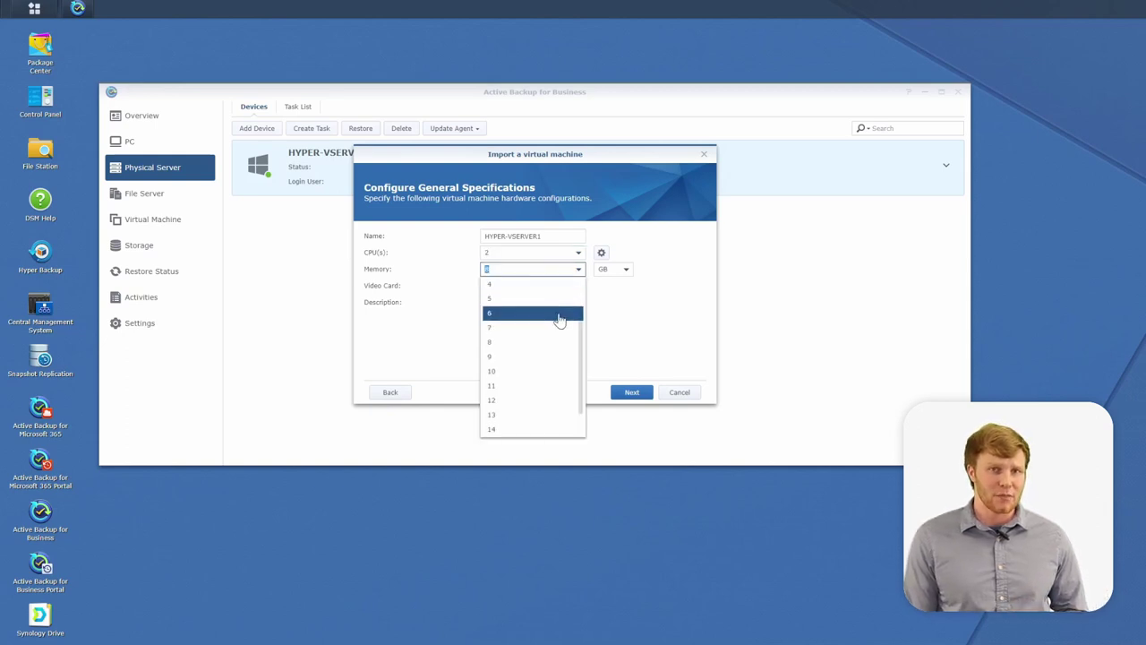
click(555, 296)
click(632, 394)
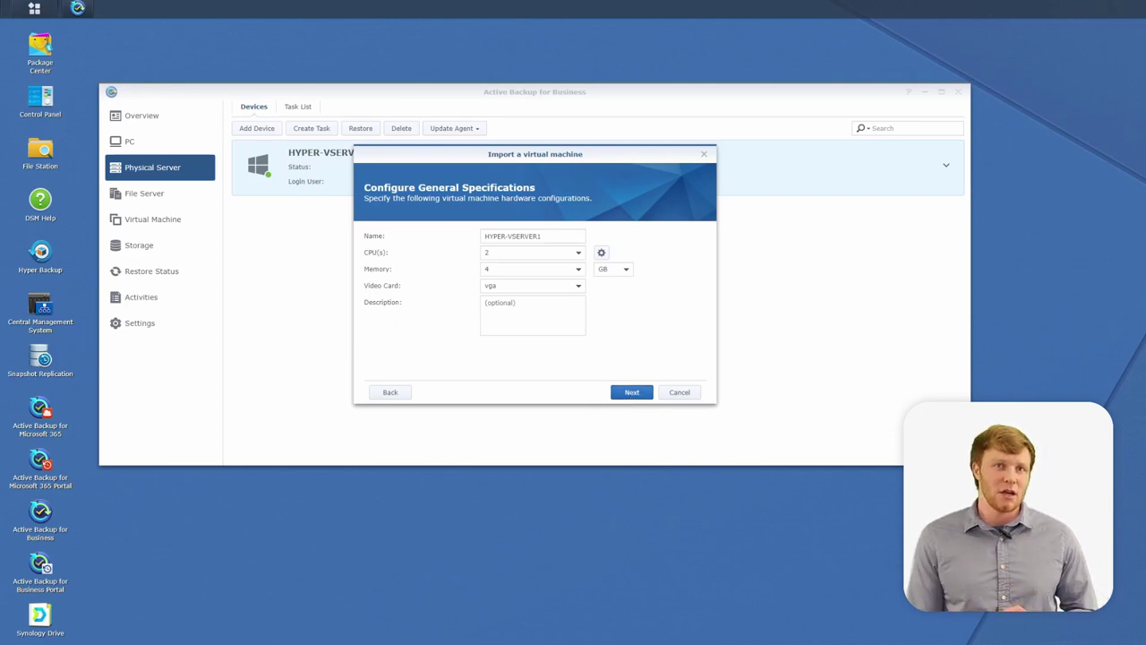
drag(580, 237, 480, 236)
text(R)
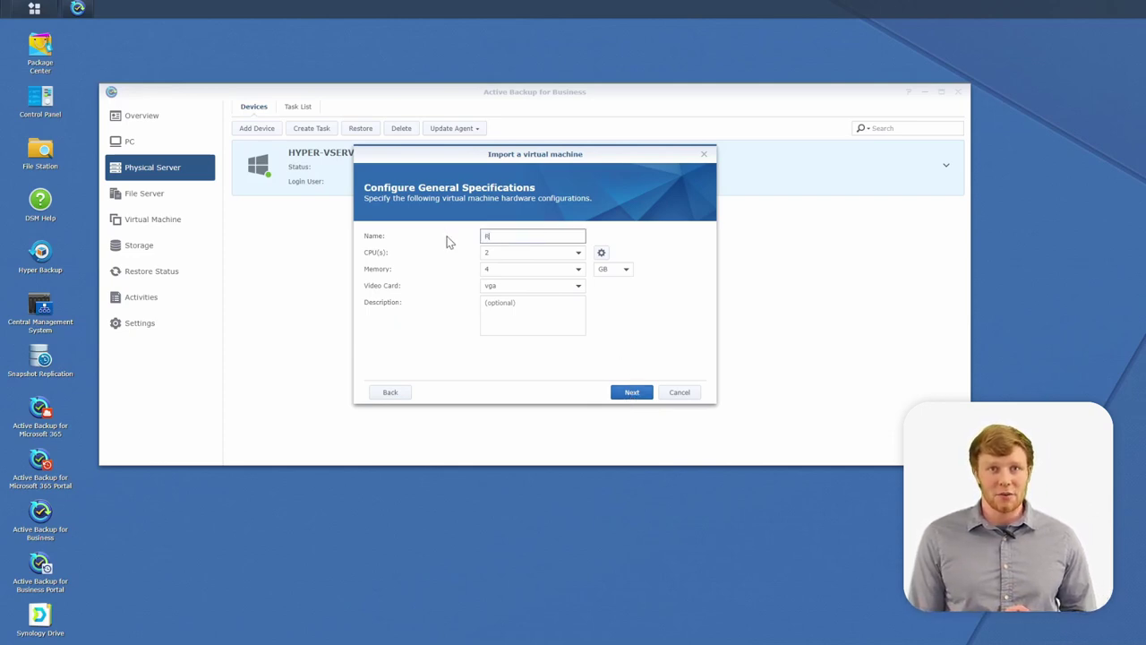
text(ansomware Backup)
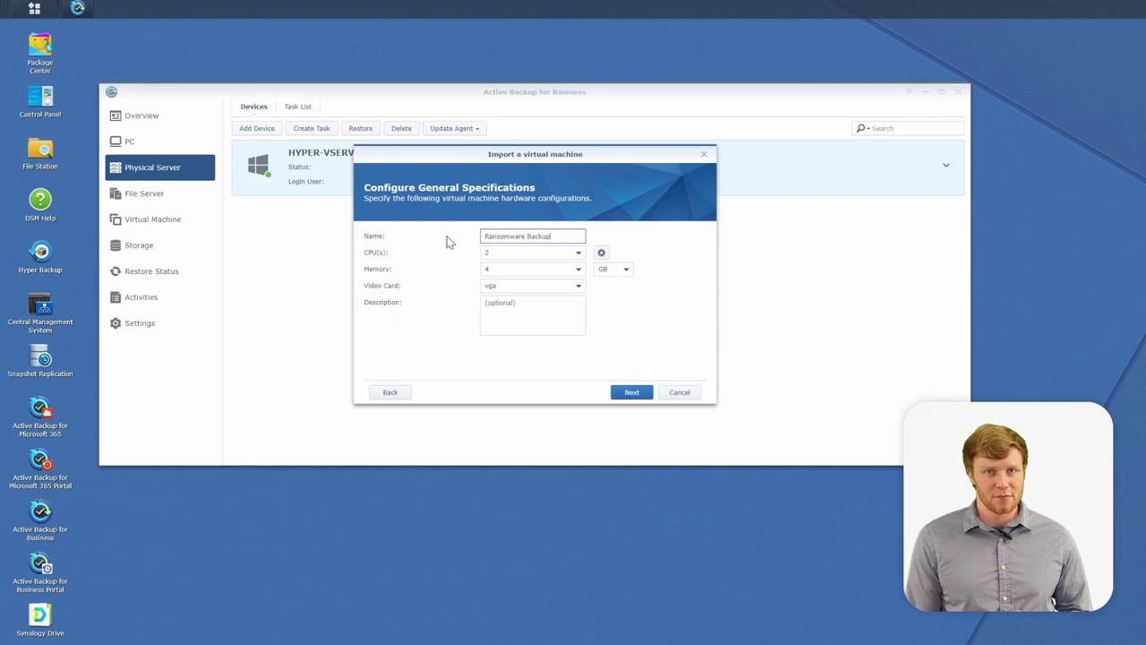
text( VMM Restore)
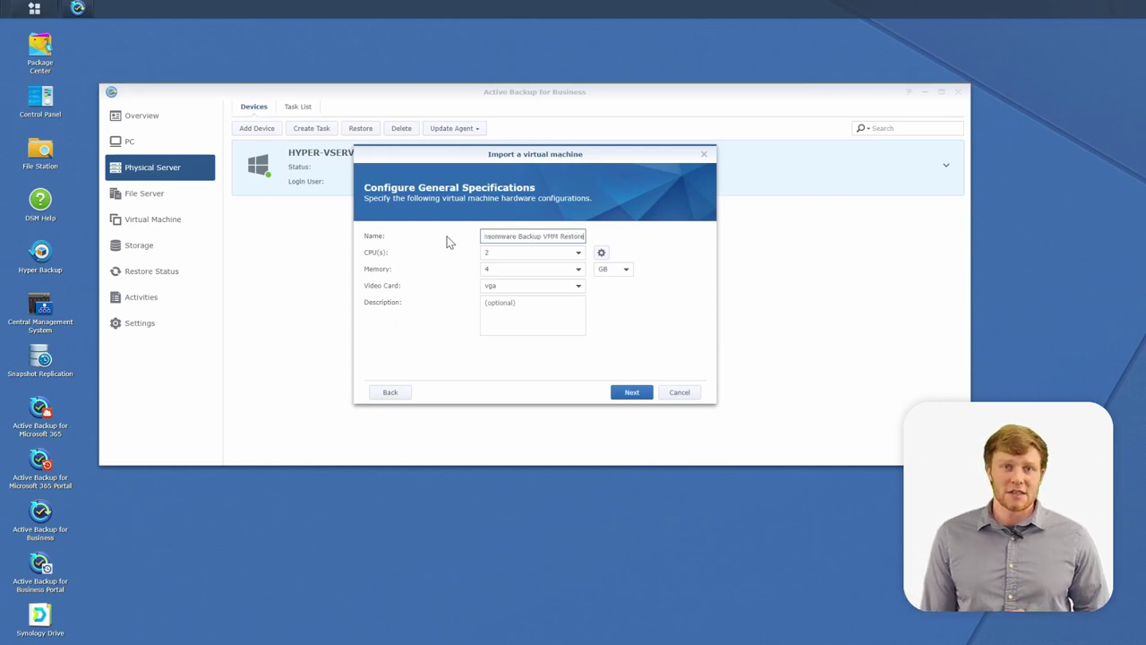
click(634, 394)
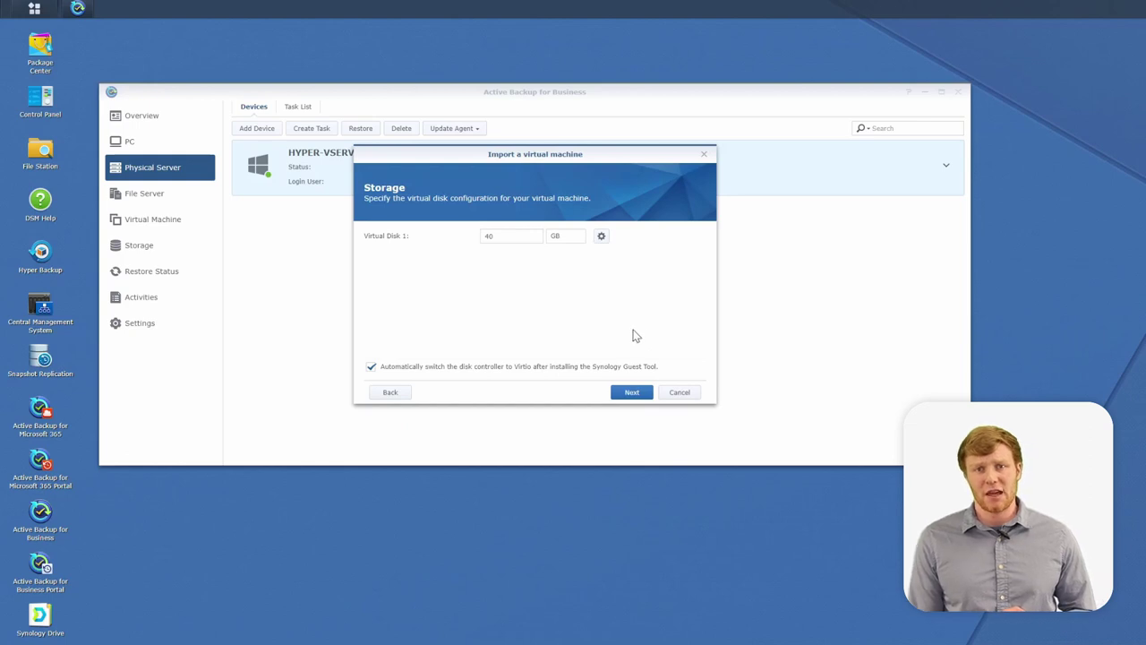
- Accept the 40 GB virtual disk, the Default VM Network and the default other settings for the virtual machine
click(619, 394)
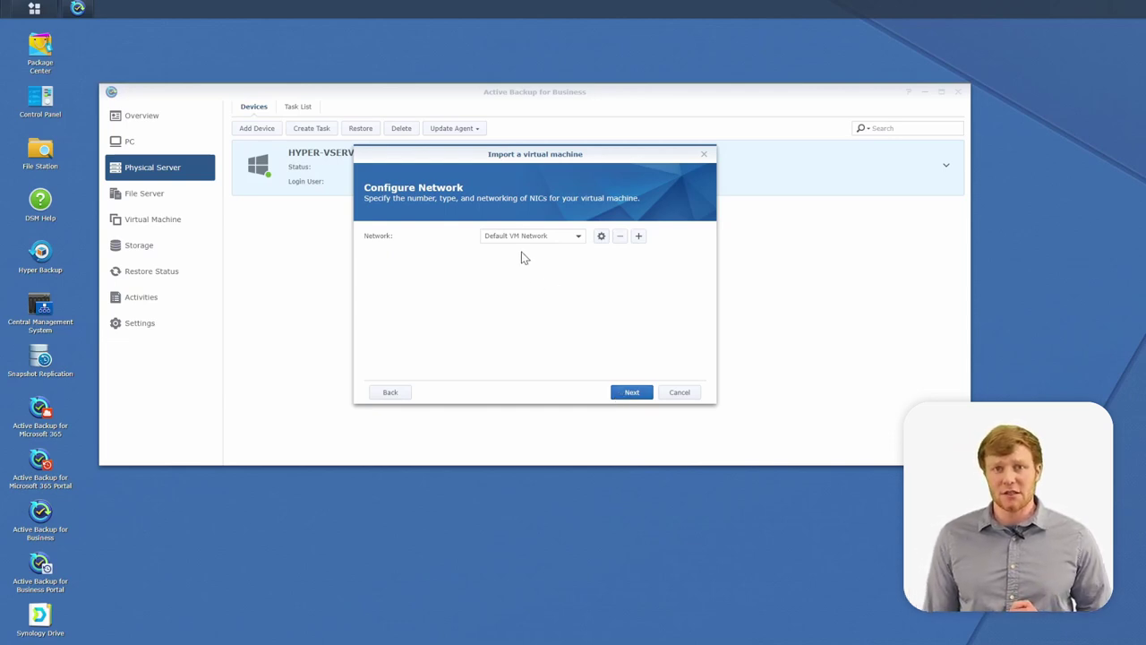
click(627, 394)
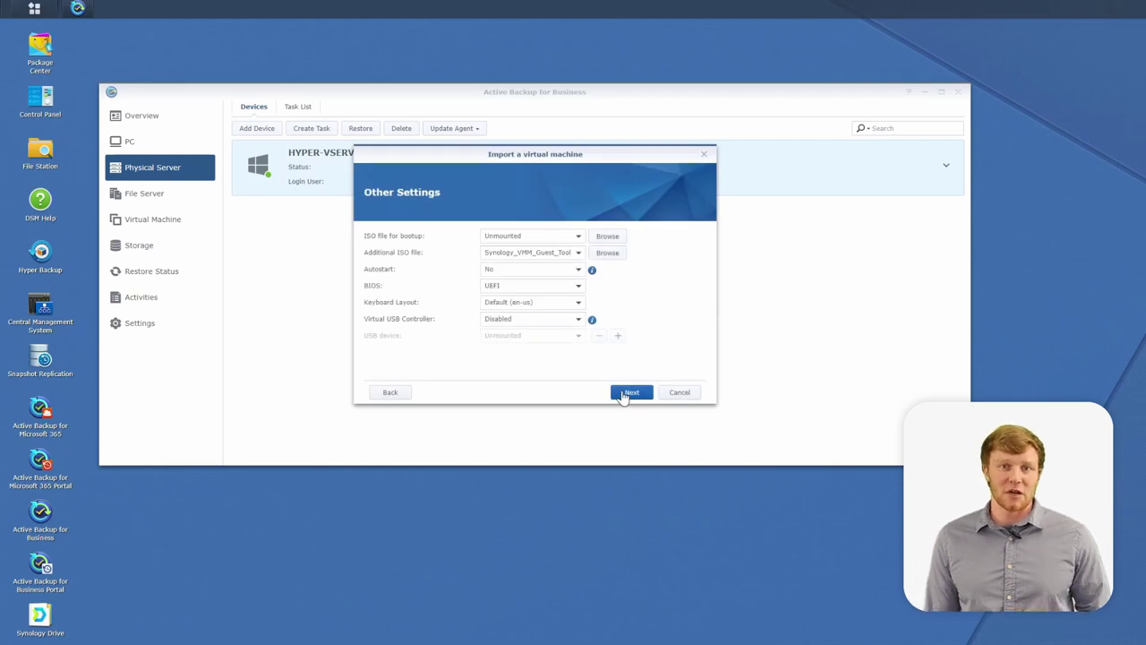
click(628, 393)
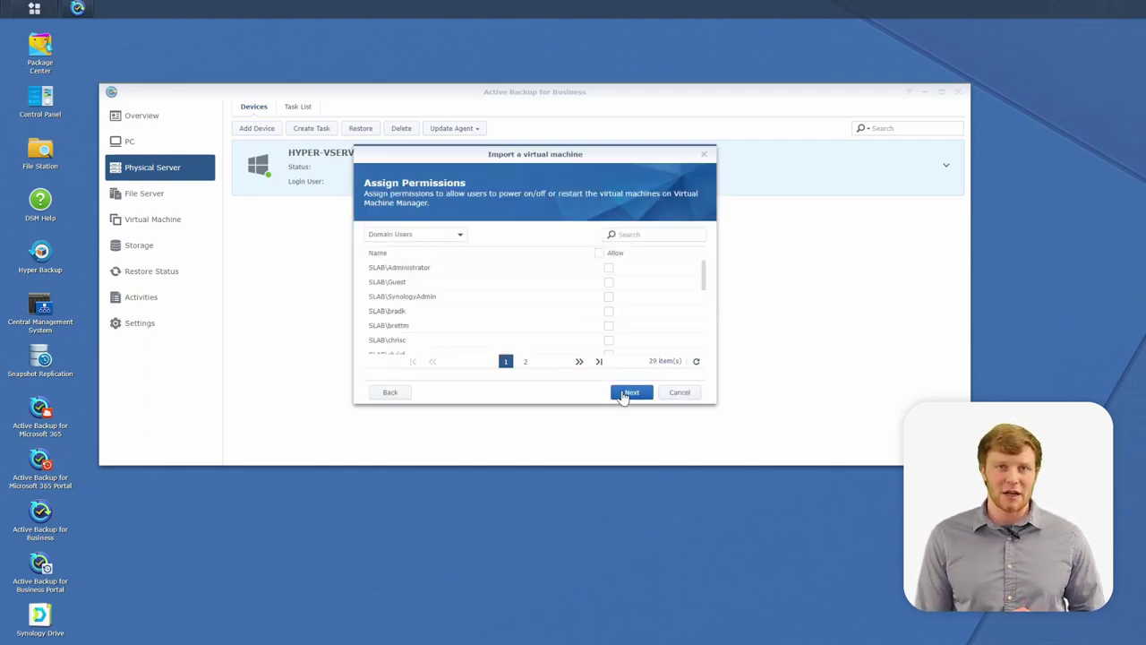
- Allow all listed domain users to control the virtual machine's power, and apply the import without powering it on after creation
click(600, 254)
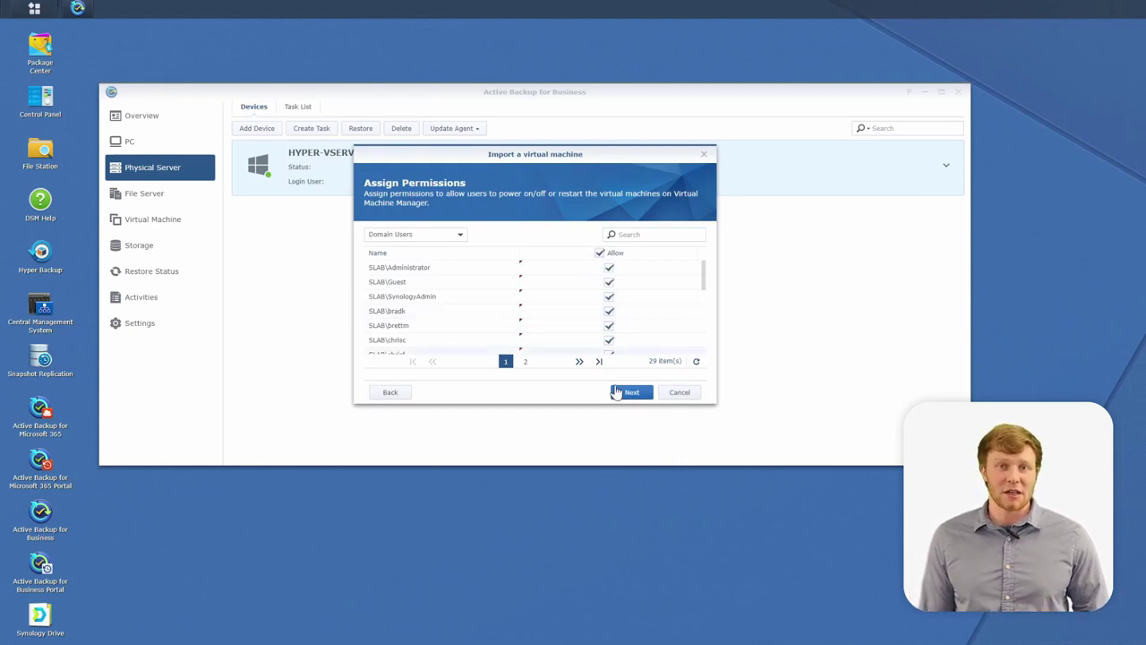
click(626, 394)
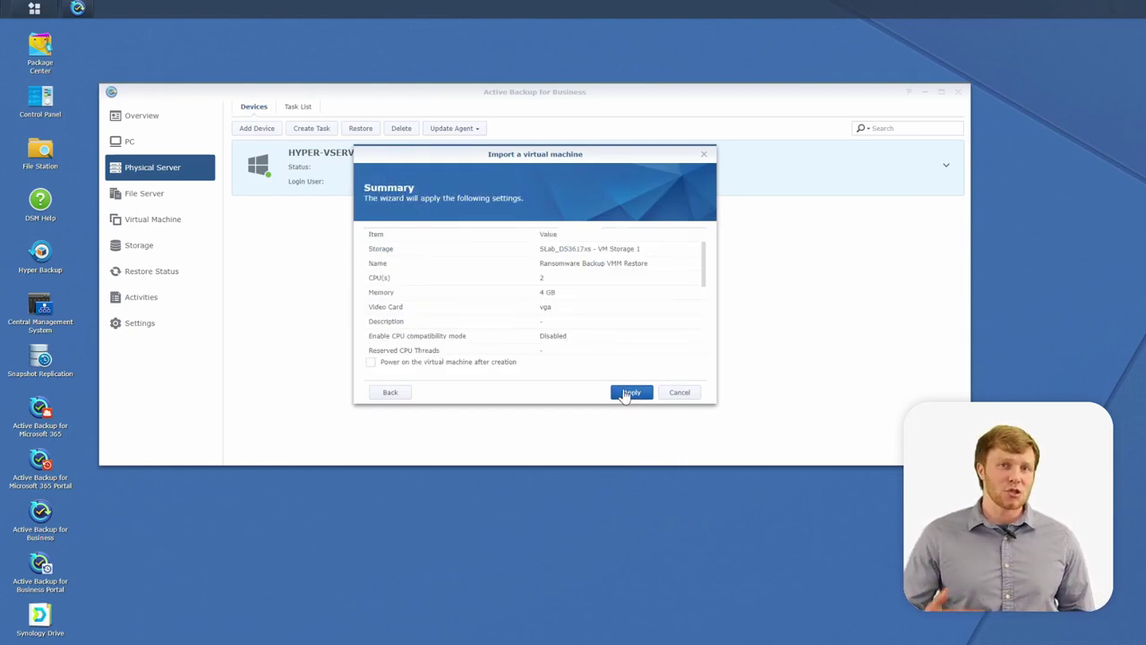
click(627, 393)
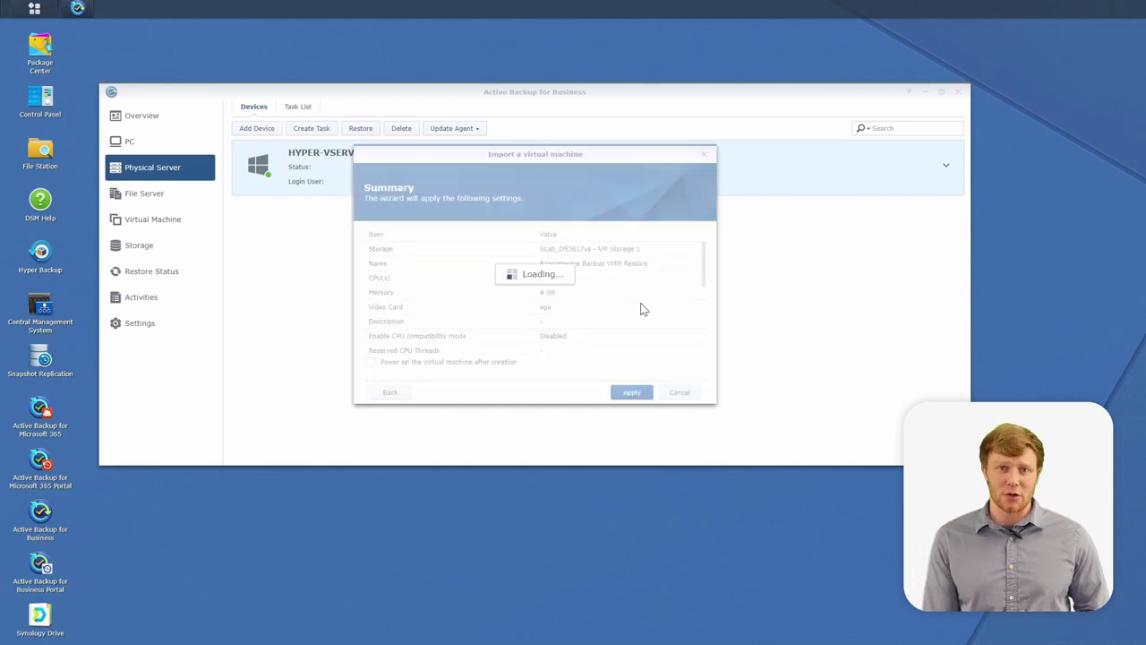
drag(345, 82, 381, 106)
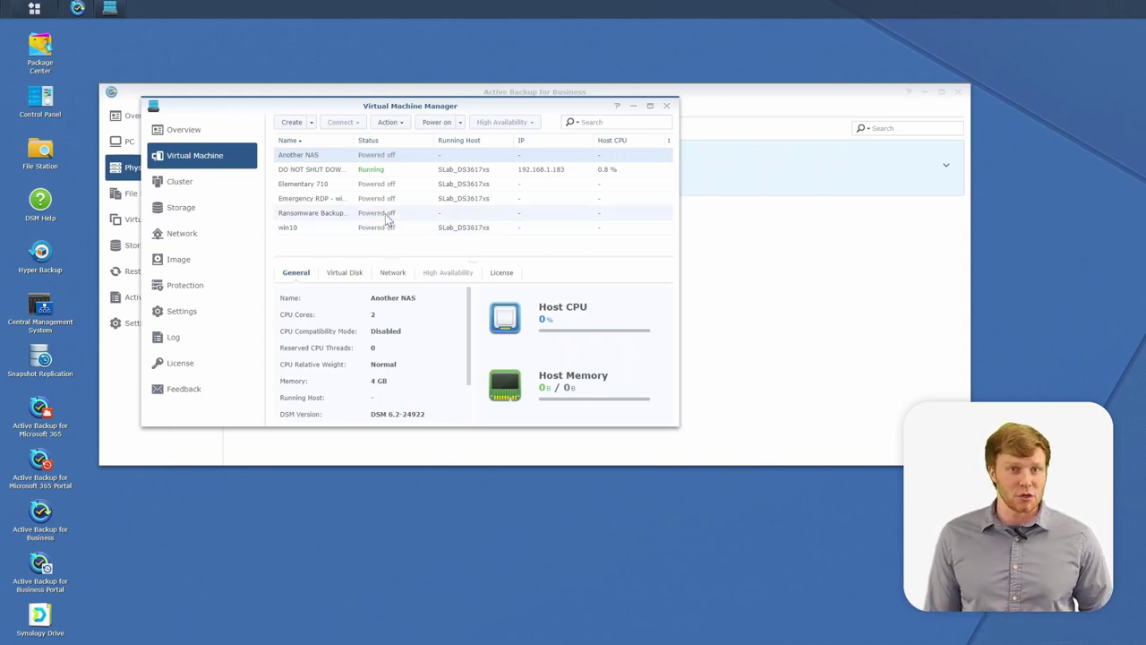
- Power on the restored Ransomware Backup VMM Restore virtual machine
click(387, 214)
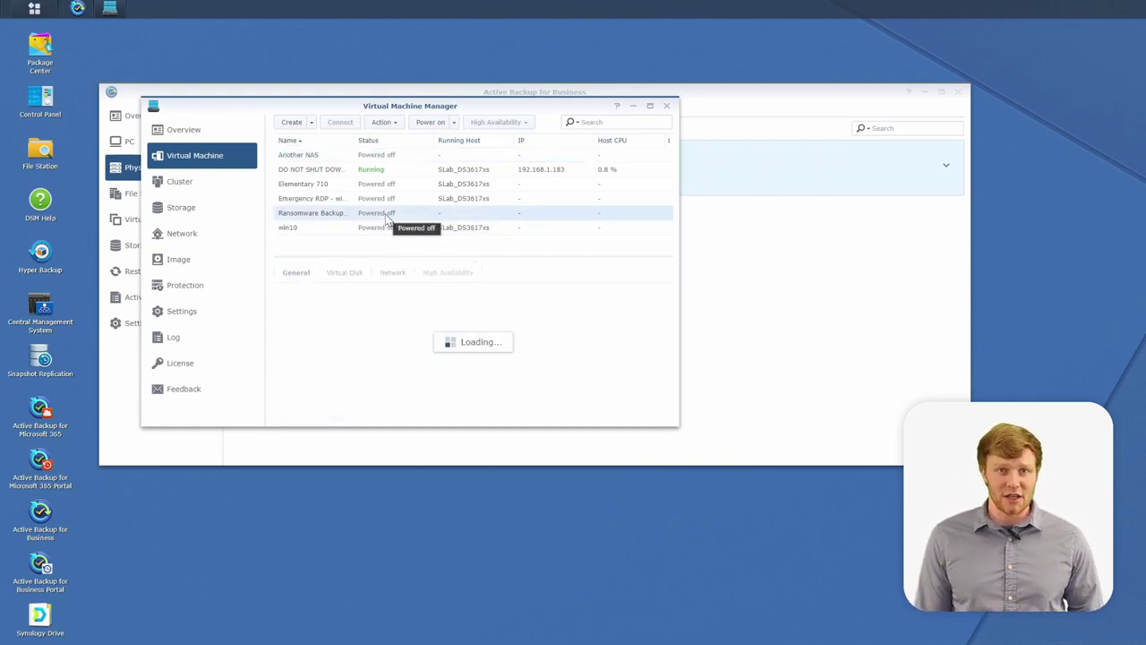
click(432, 122)
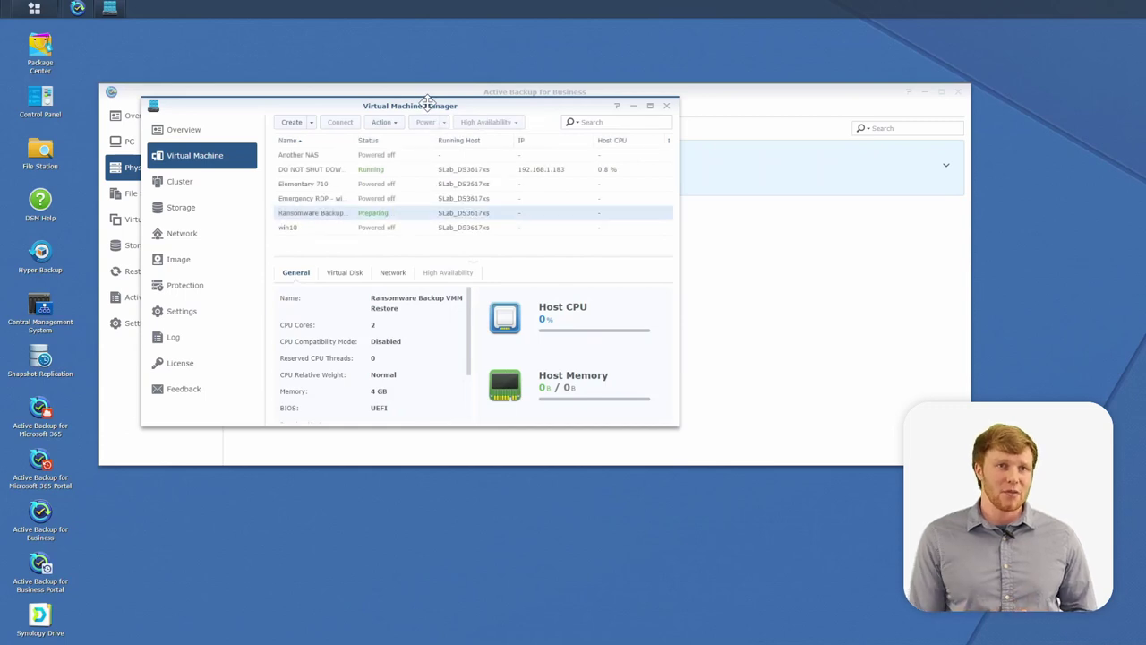
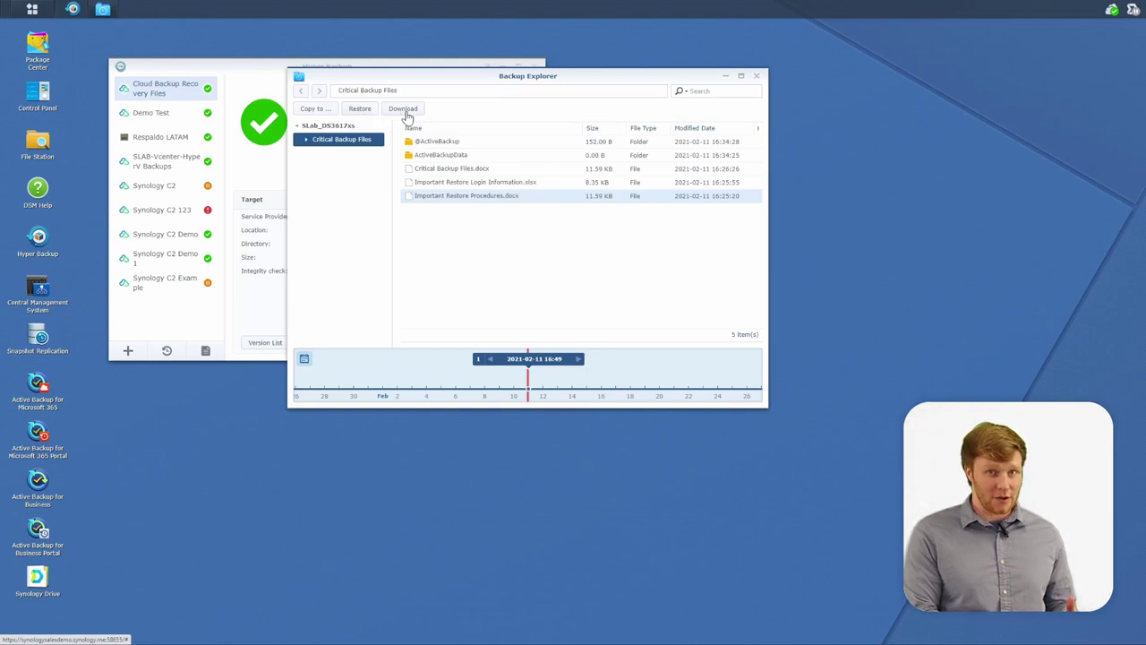
- Download Important Restore Procedures.docx from Backup Explorer, and Critical Backup Files.docx from the Cloud Backup Recovery Files task in Synology C2 Storage
click(403, 111)
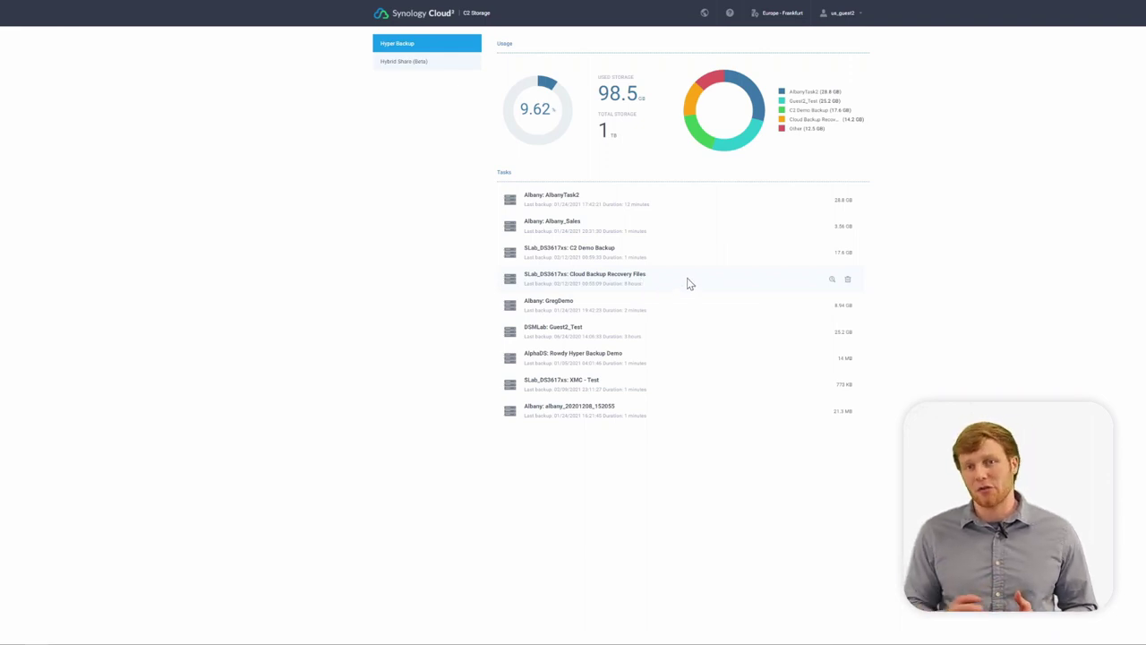
click(832, 283)
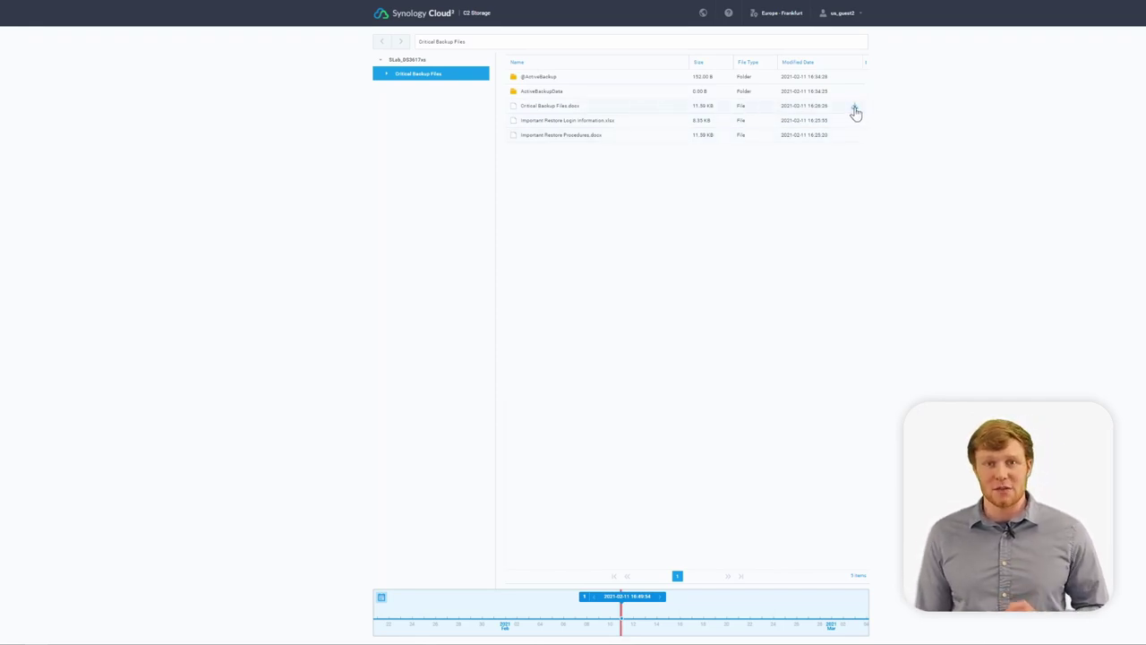
click(855, 109)
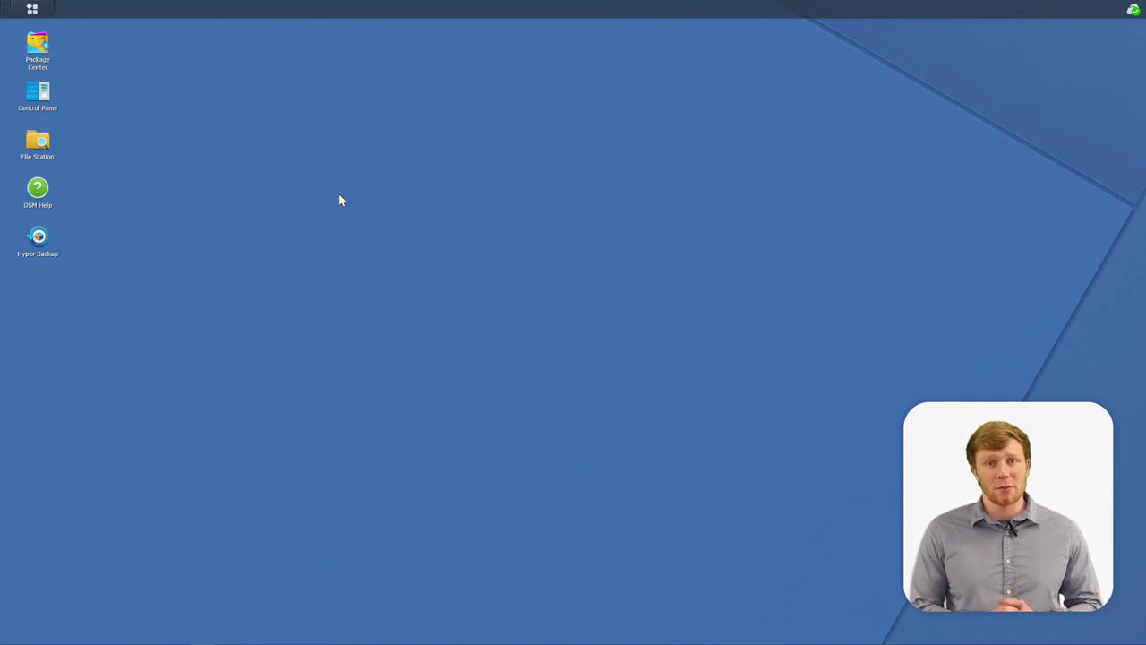
- Start a Hyper Backup data restoration from existing repositories with Synology C2 cloud backup as source, and authorize access to the C2 storage
click(38, 238)
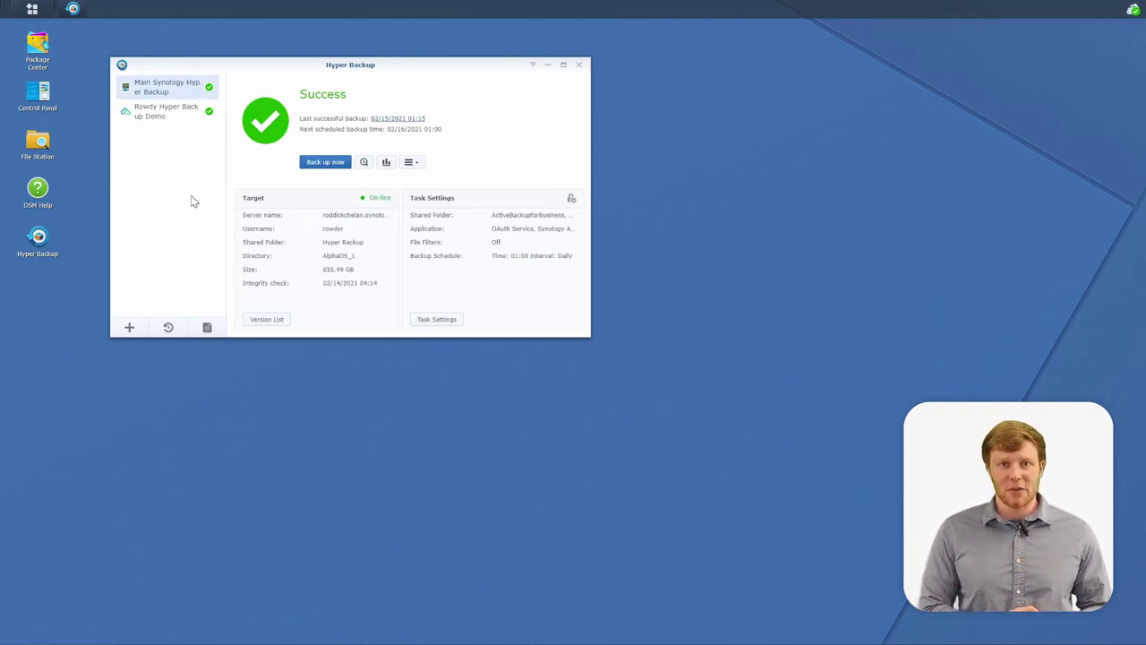
click(168, 327)
click(172, 302)
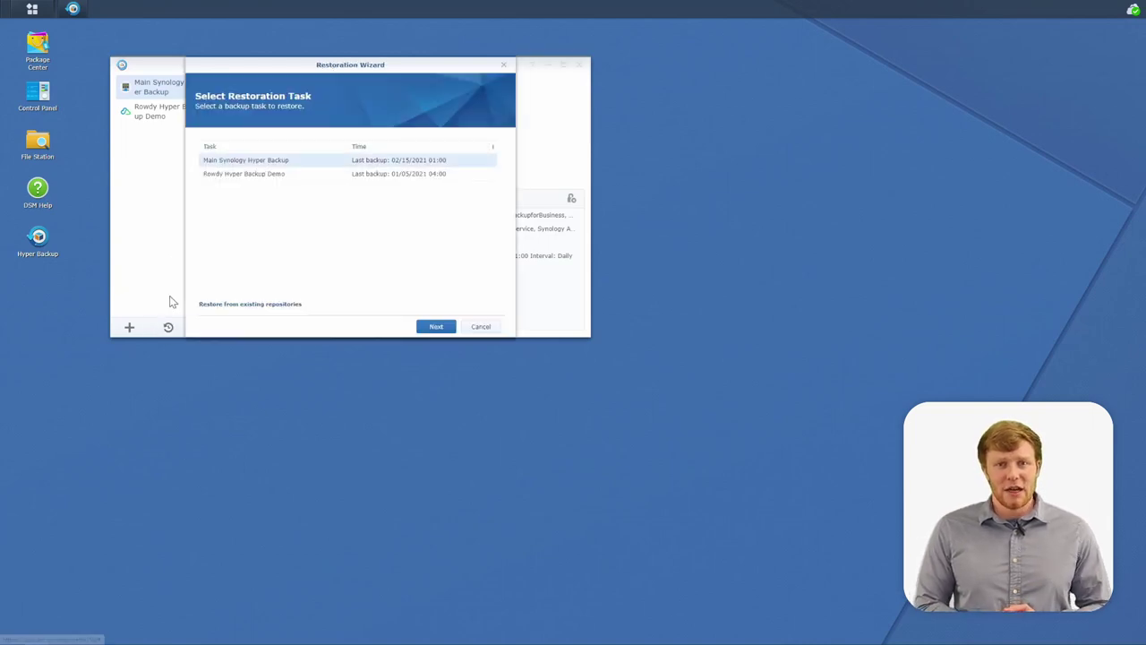
click(246, 305)
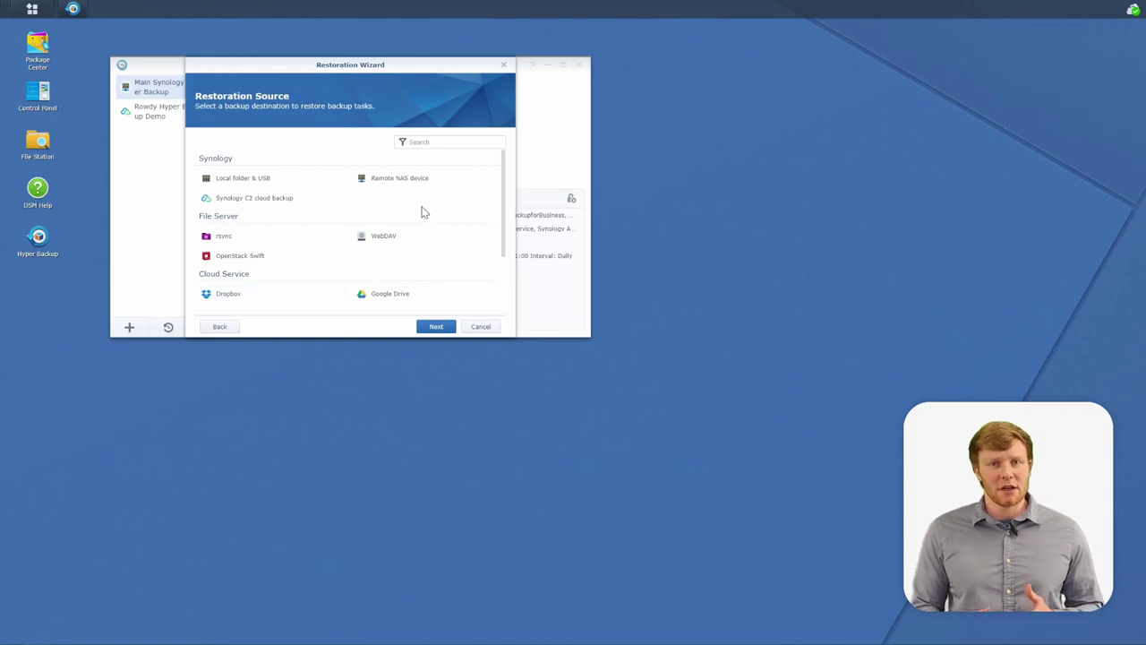
click(283, 198)
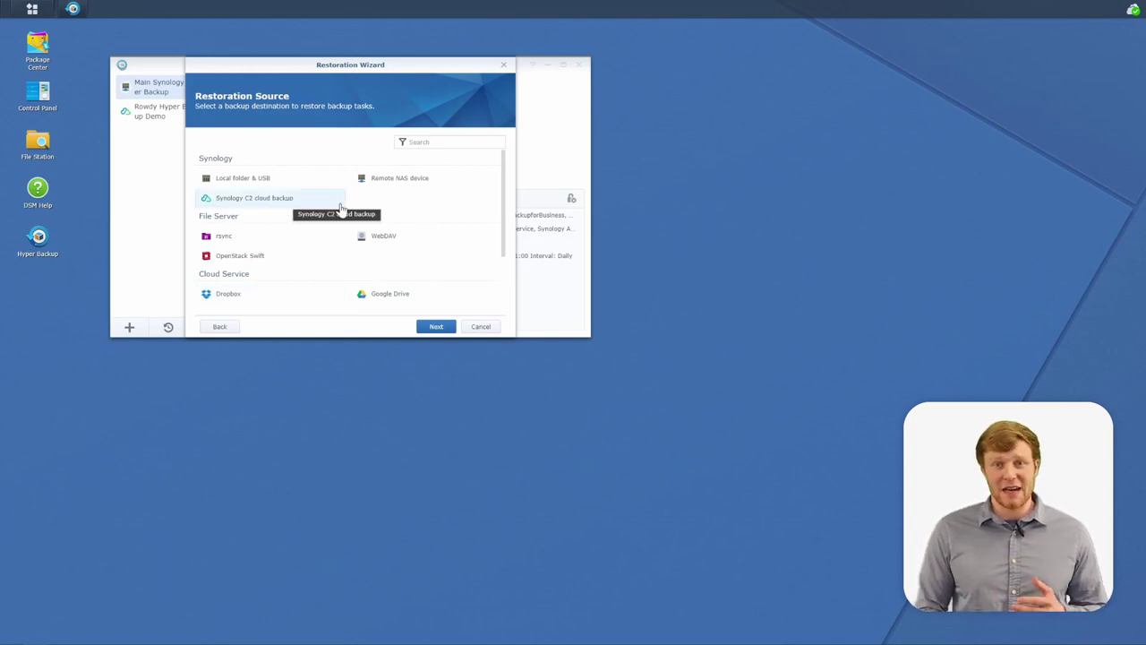
click(436, 326)
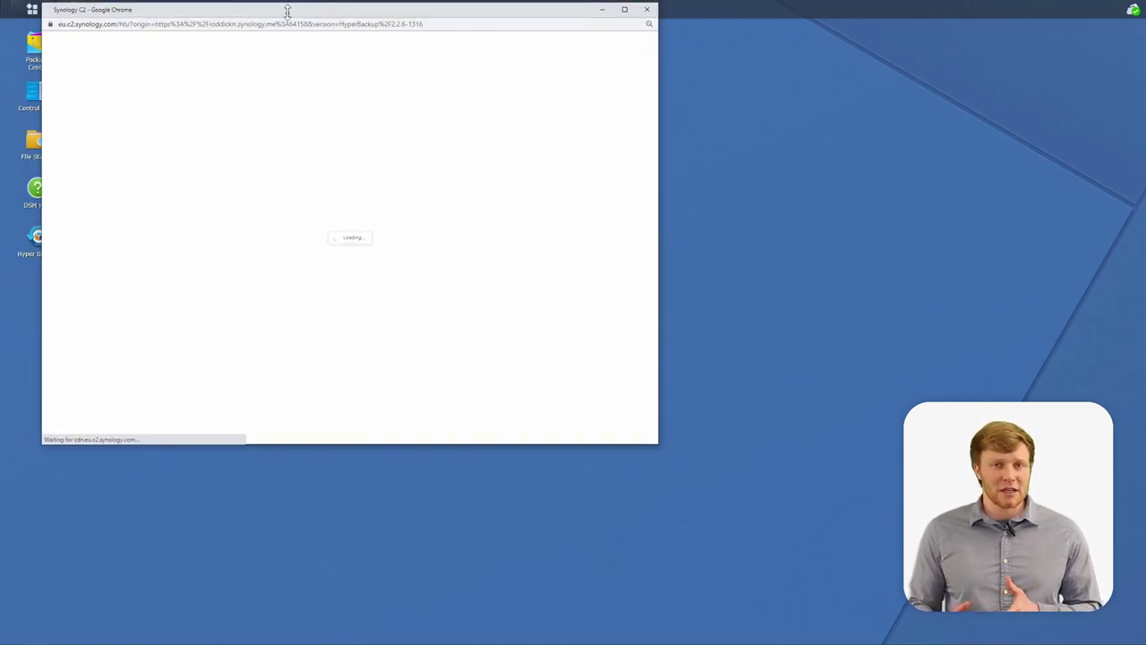
drag(286, 17, 324, 41)
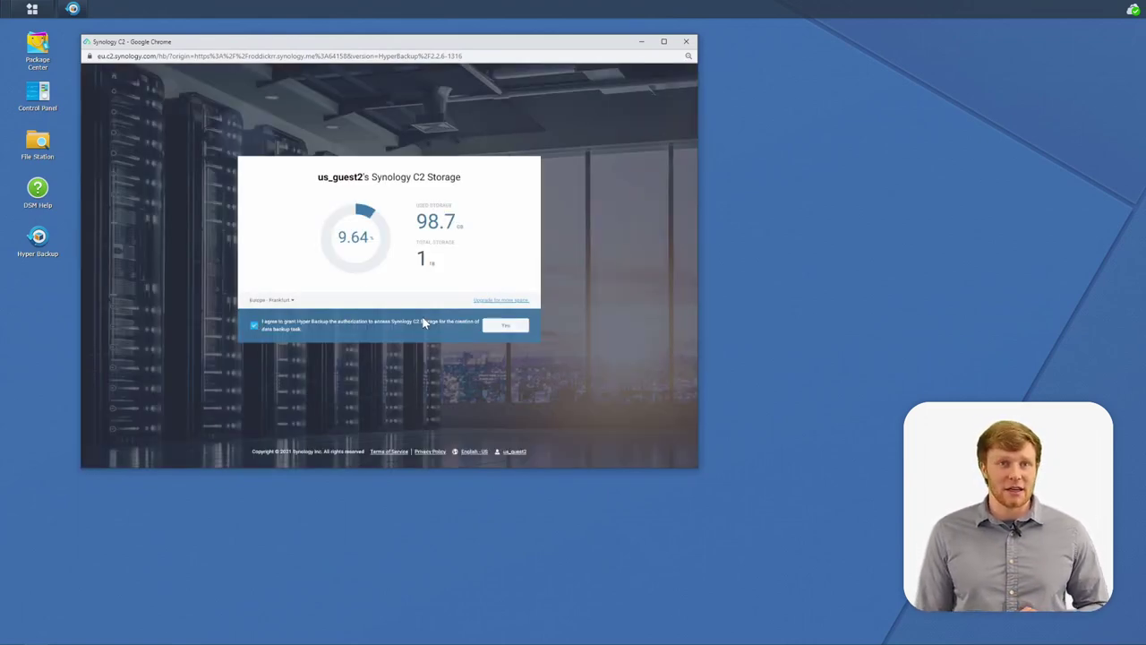
click(498, 329)
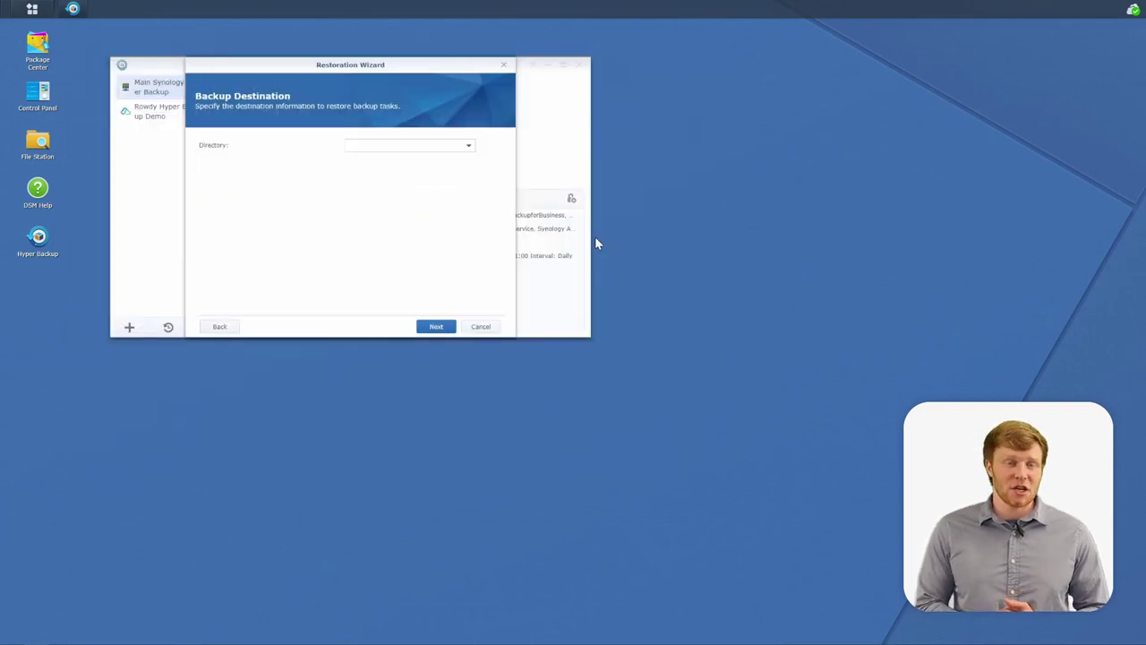
- Choose the Cloud Backup Recovery Files directory as the restoration source, without restoring any system configuration
click(468, 147)
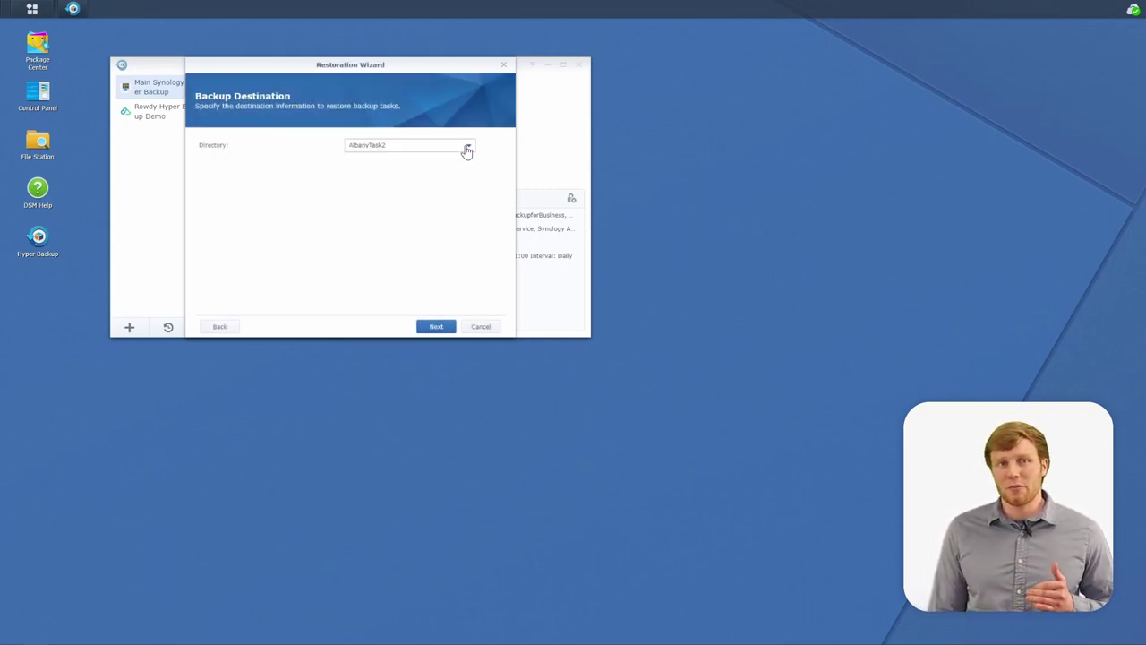
click(467, 146)
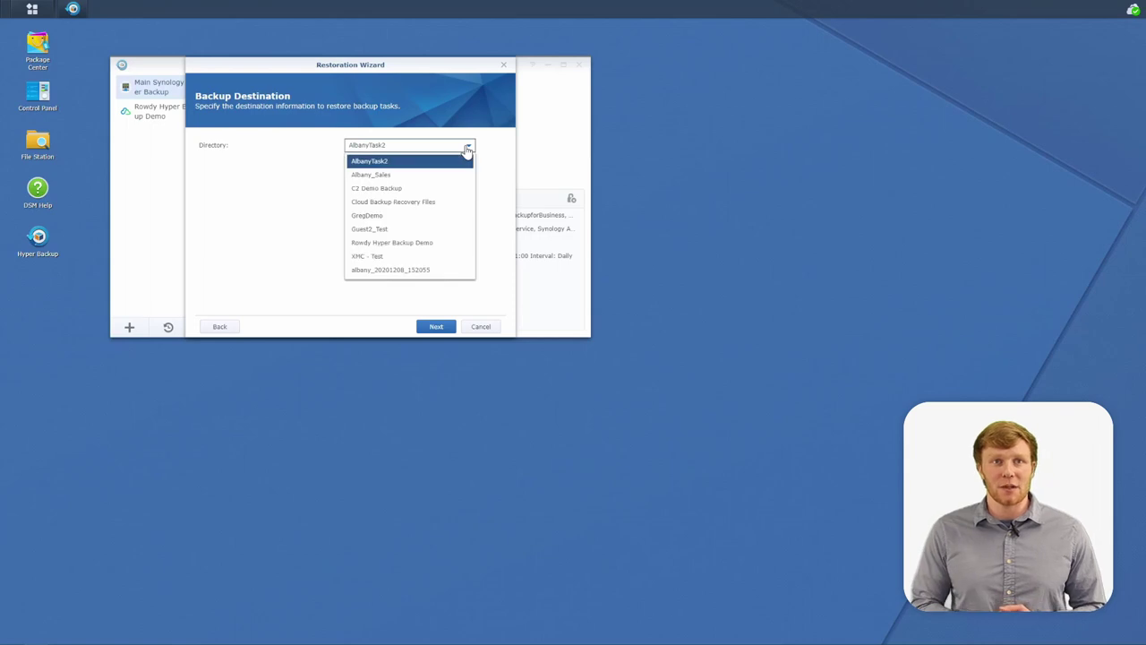
click(427, 201)
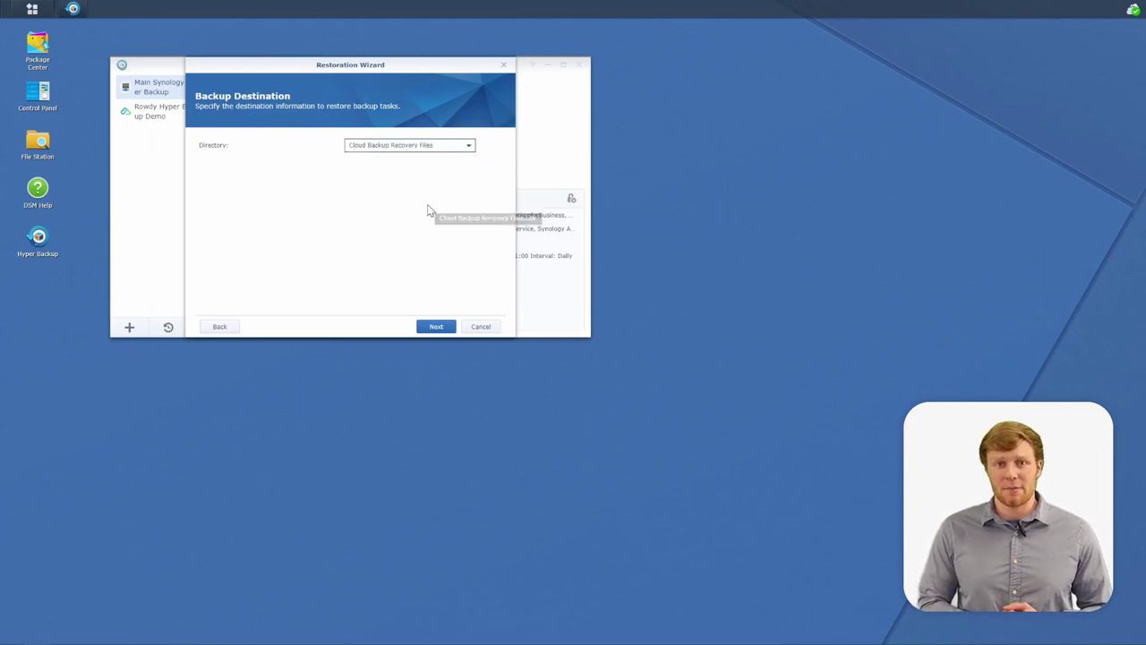
click(436, 328)
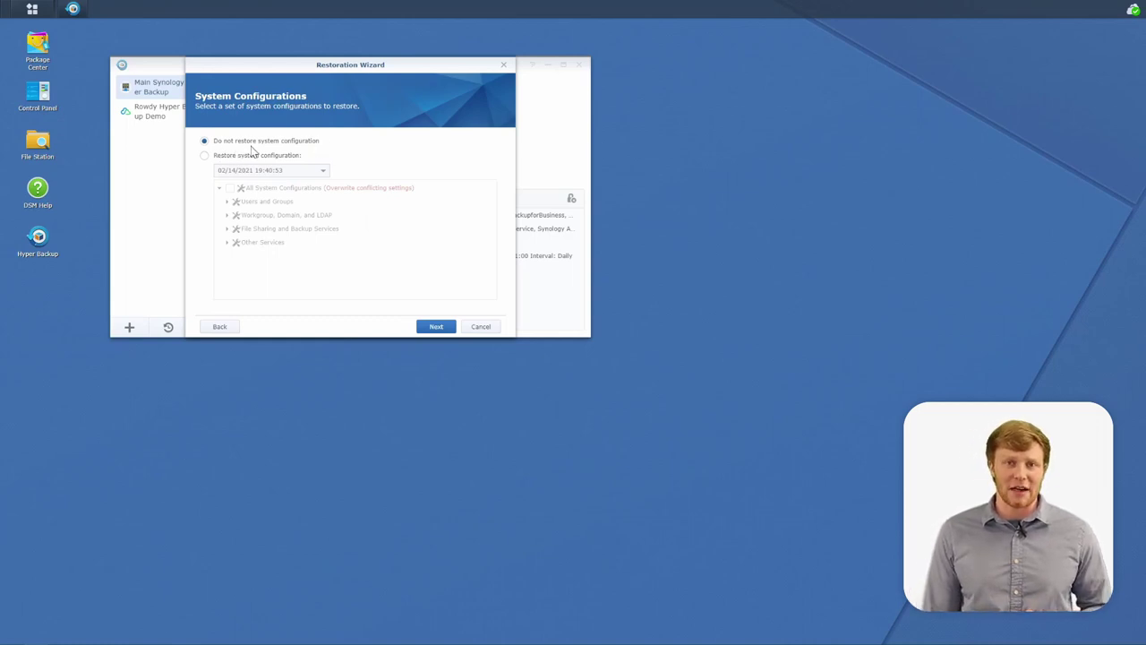
click(435, 326)
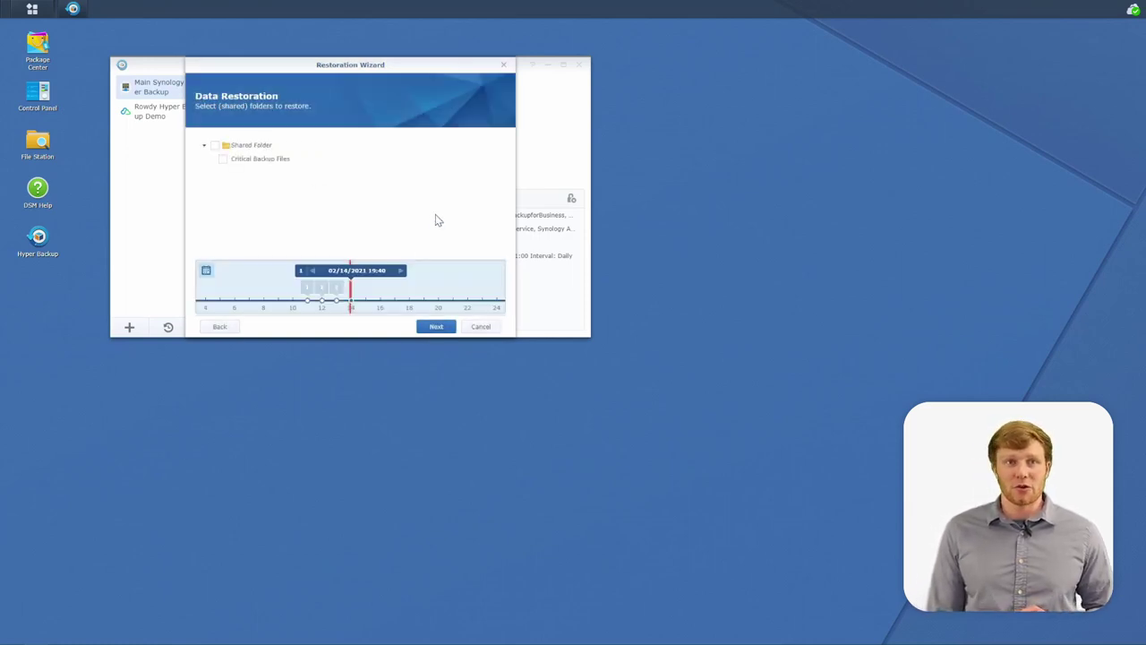
- Restore the Critical Backup Files shared folder from the 02/13/2021 19:40 version and apply the restoration
click(336, 287)
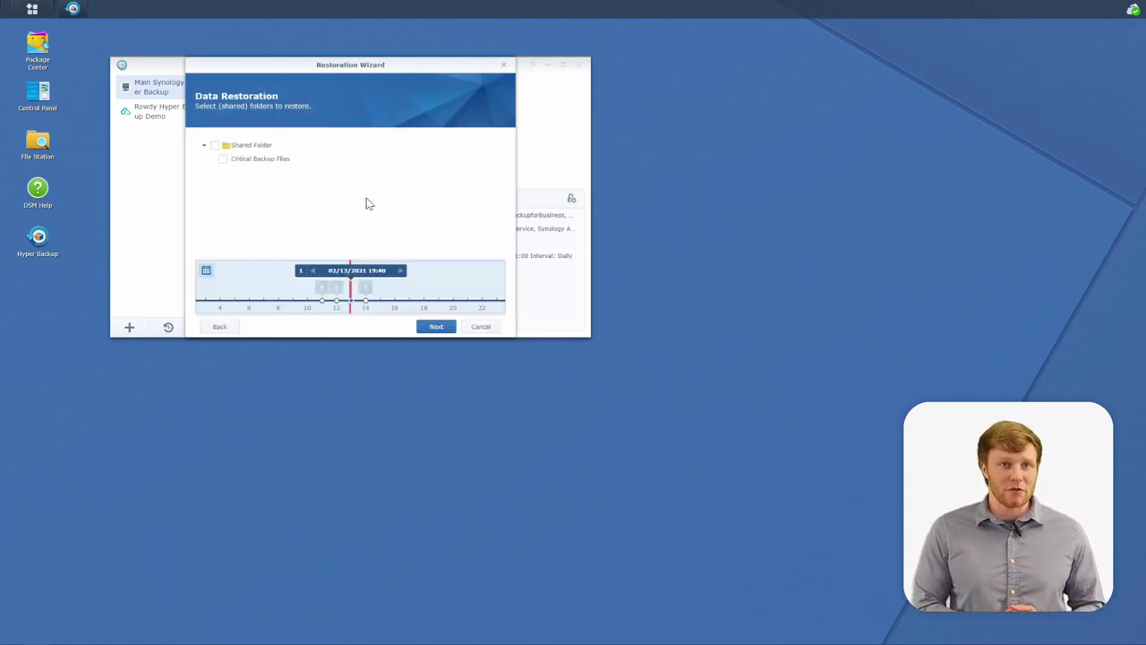
click(215, 145)
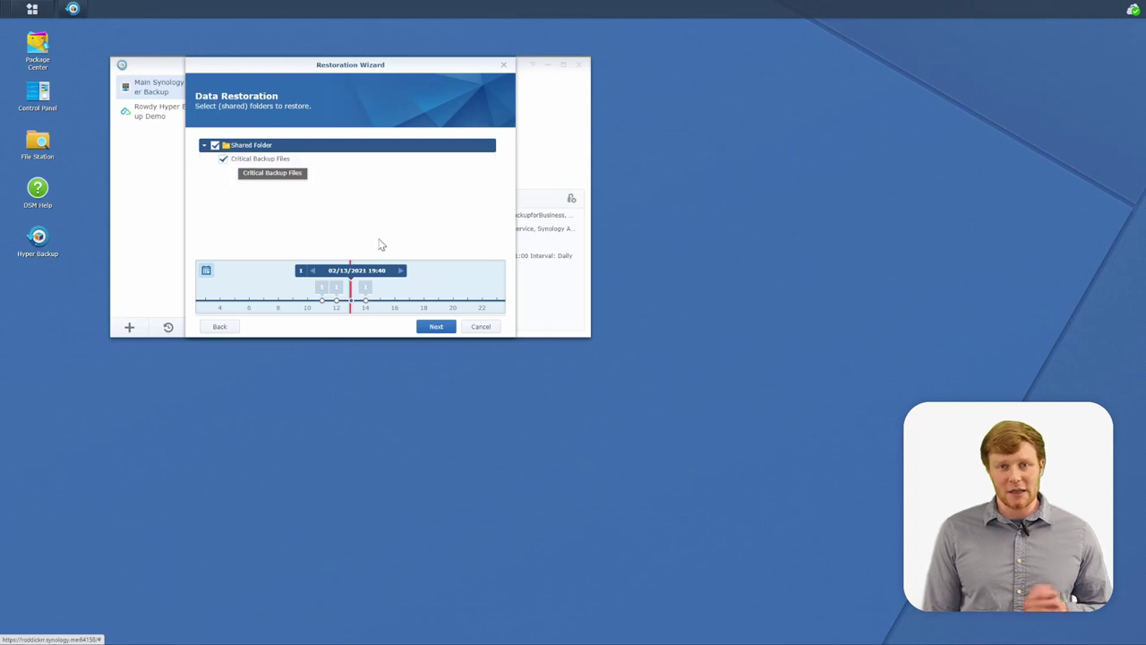
click(437, 327)
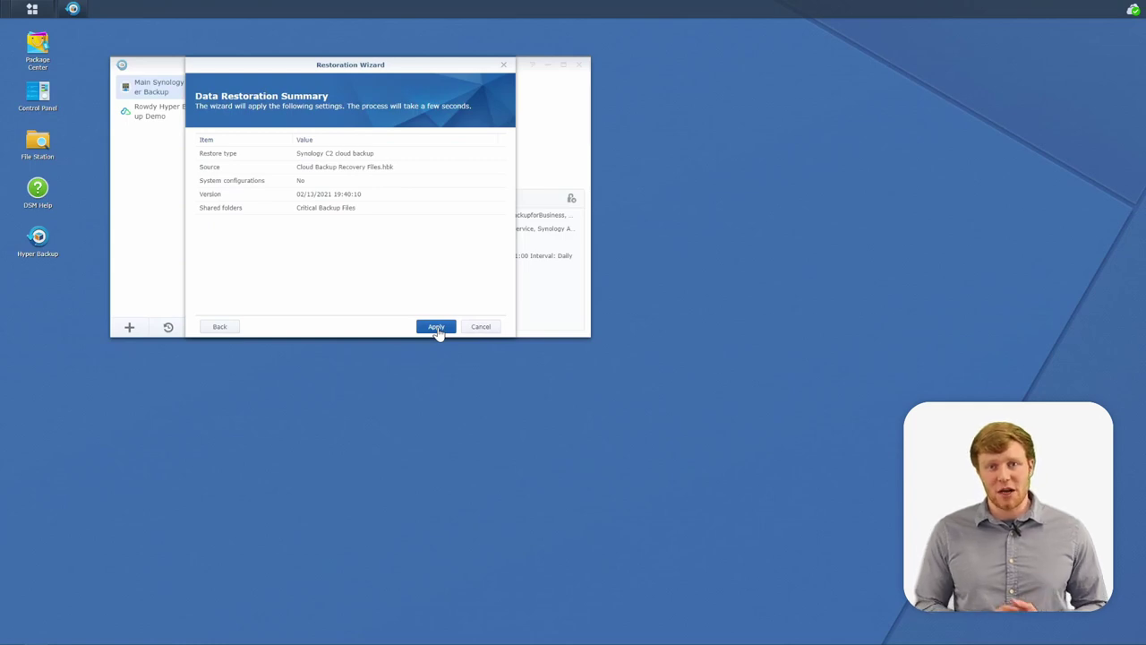
click(437, 328)
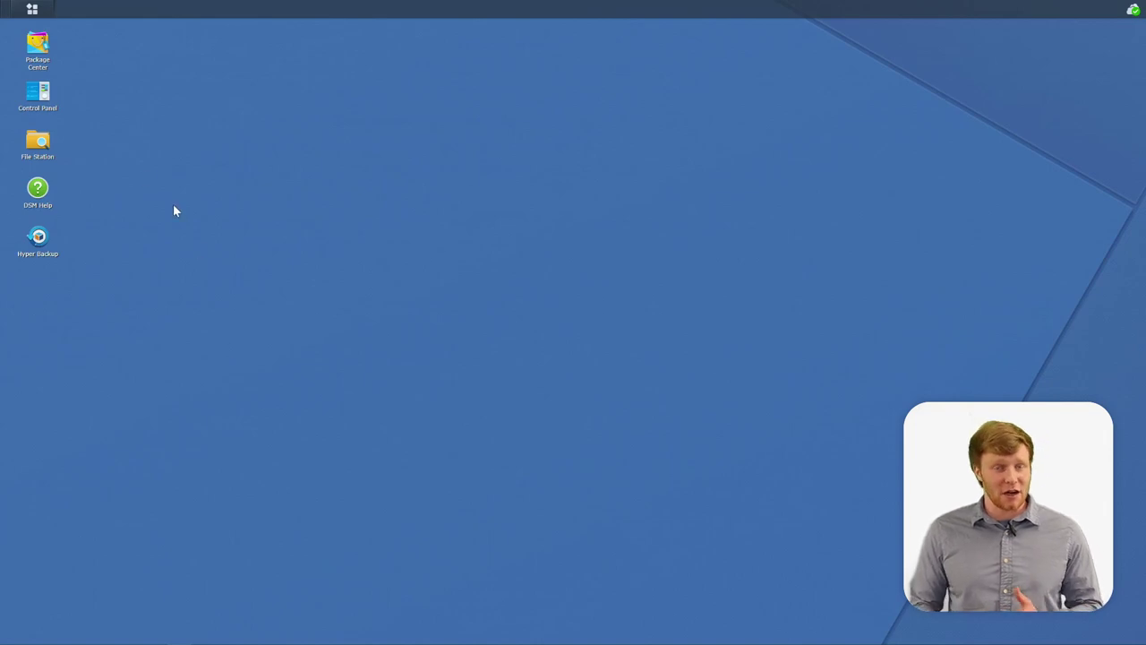
- Check the contents of the restored Critical Backup Files folder in File Station, and close it
click(39, 148)
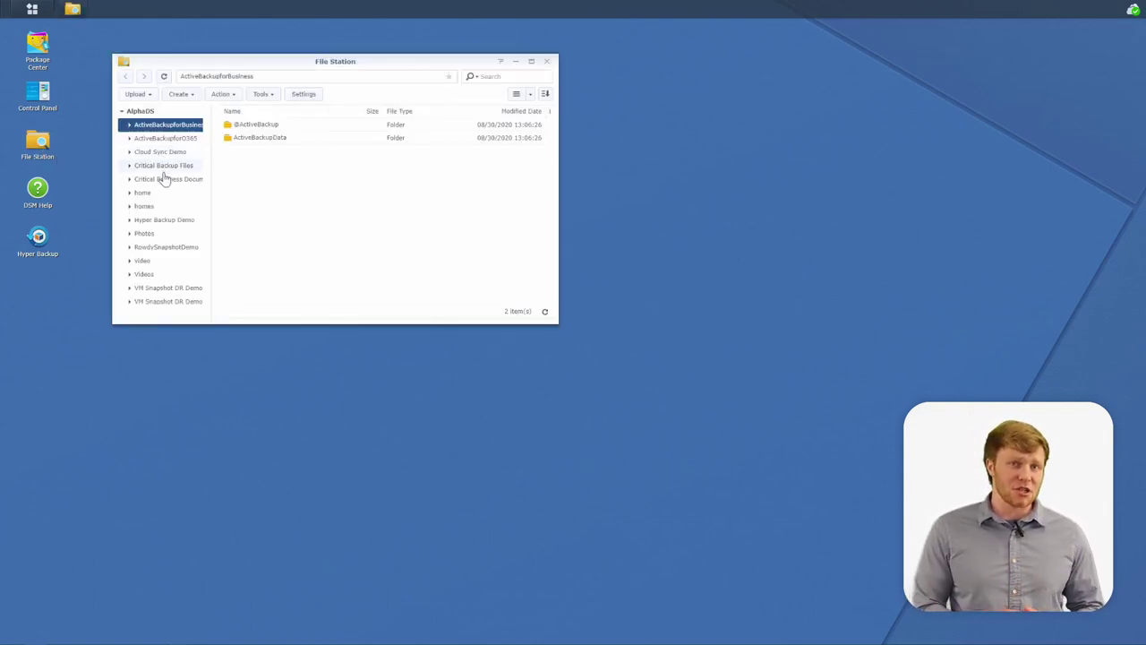
click(161, 165)
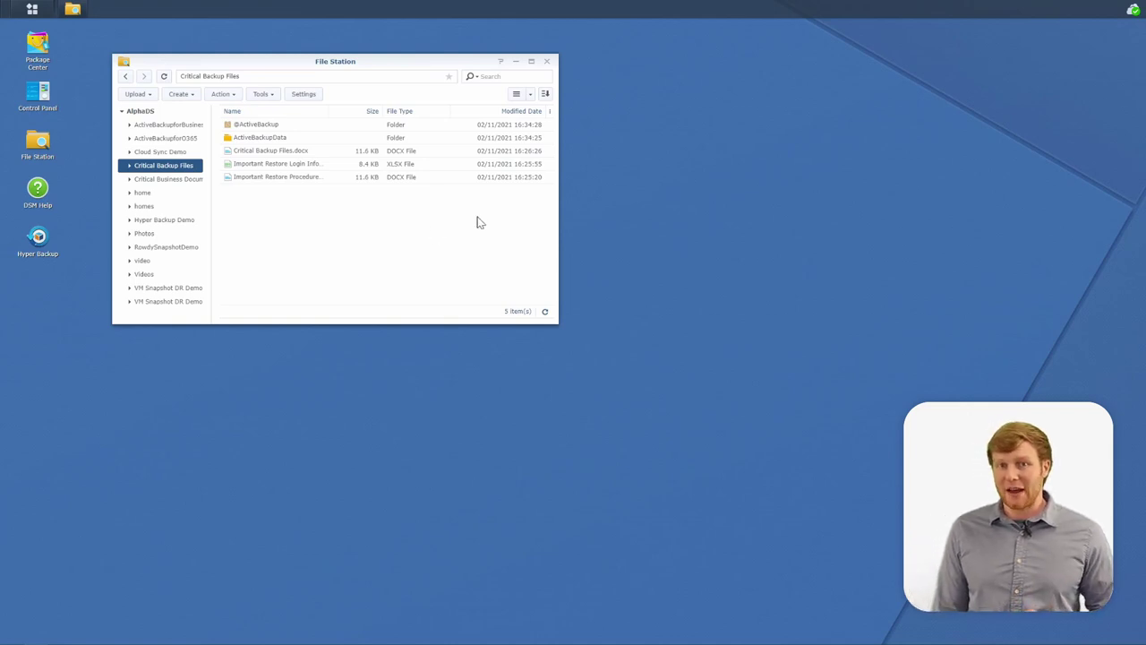
click(547, 61)
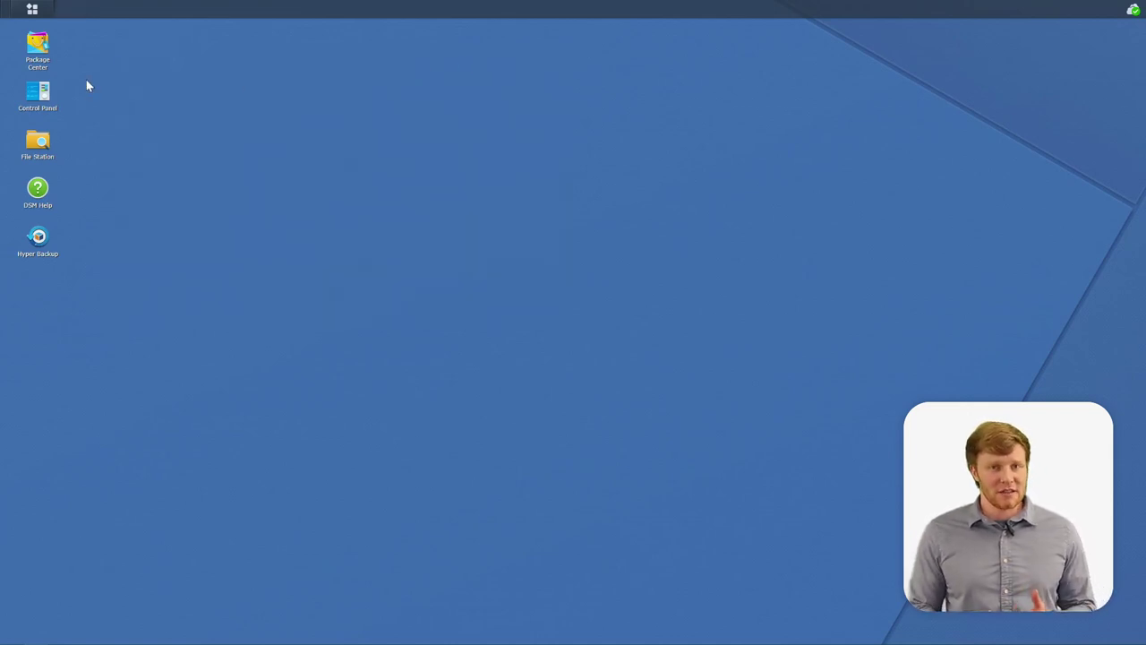
- Switch to Active Backup for Business and relink the Critical Backup Files shared folder in its storage, accepting the credentials notice
click(32, 9)
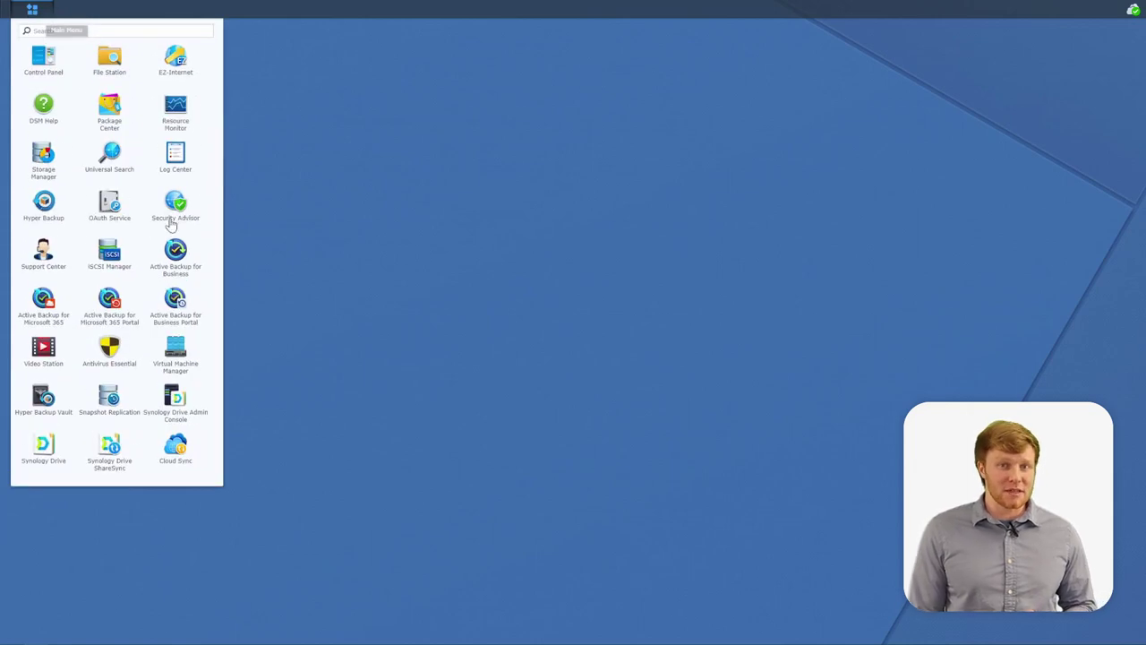
scroll(179, 258, down, 2)
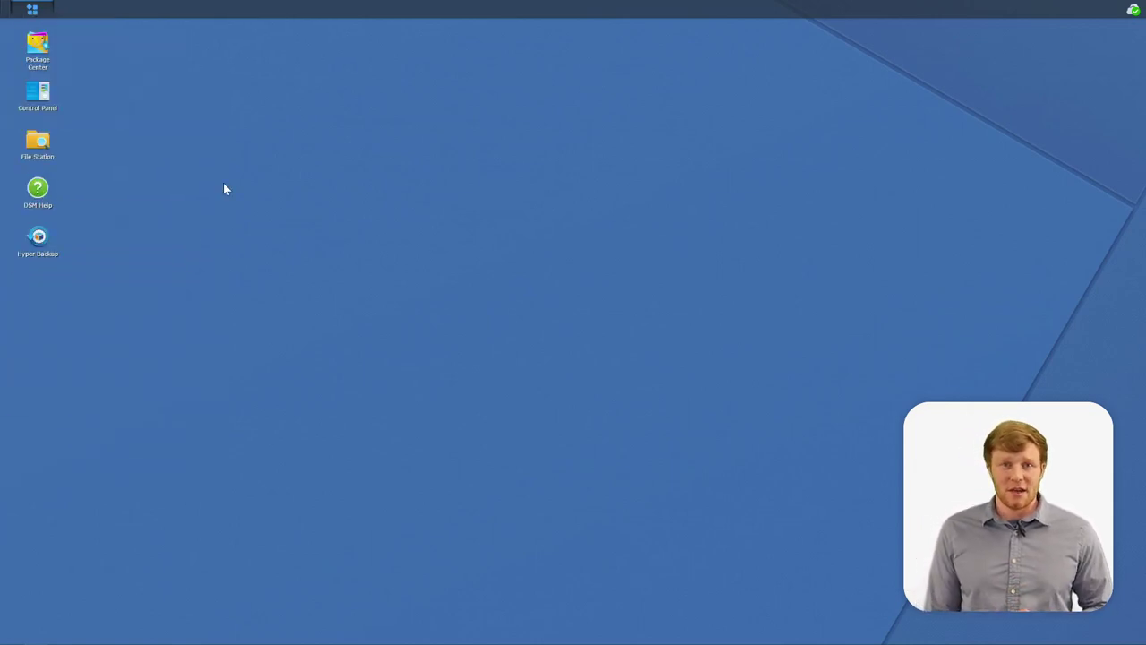
drag(324, 80, 157, 66)
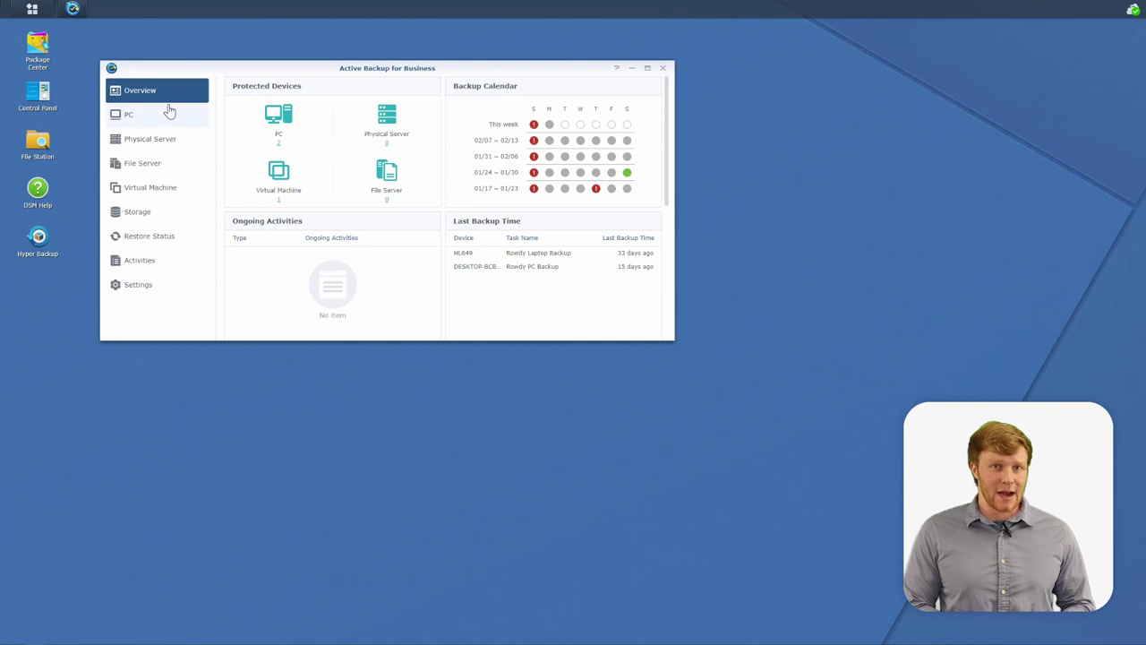
click(160, 218)
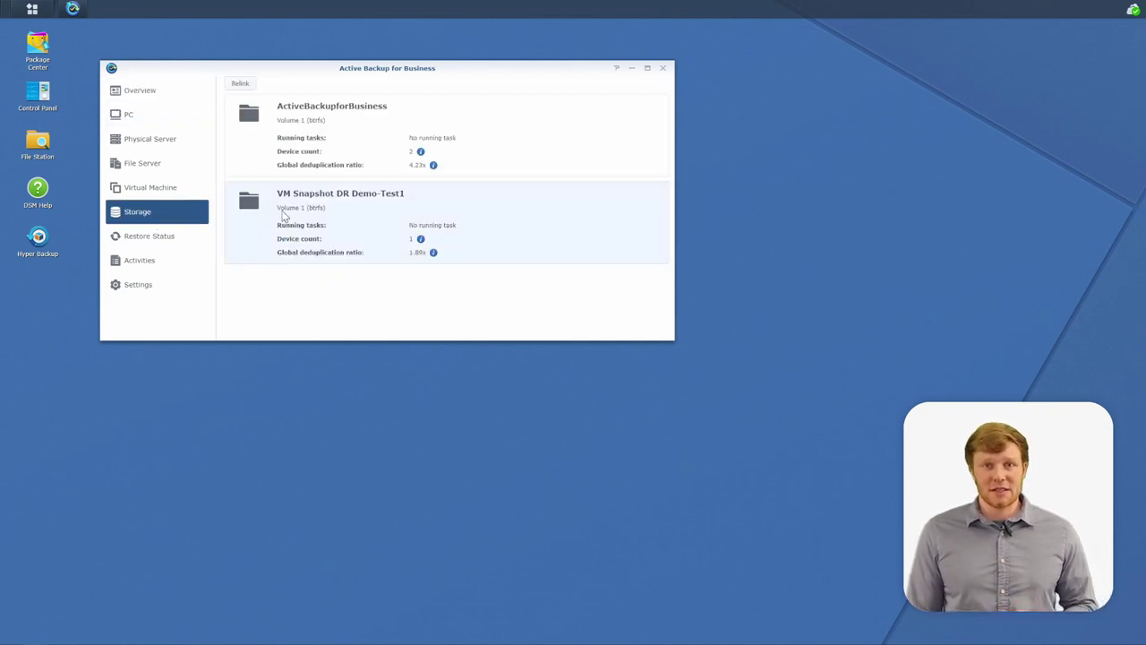
click(358, 130)
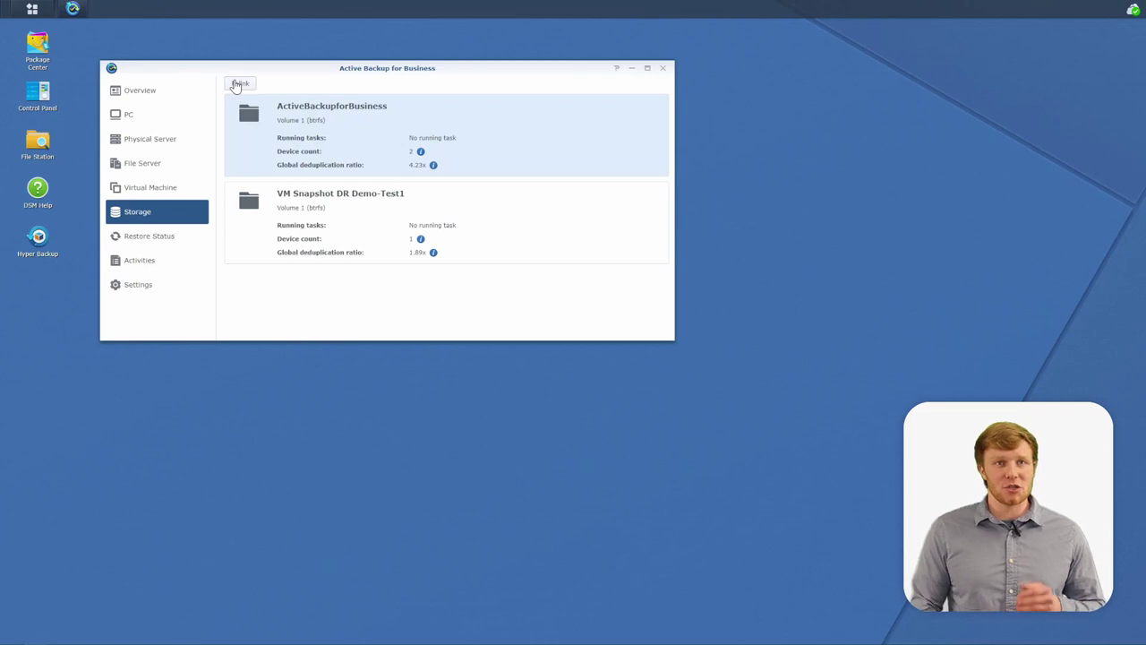
click(238, 84)
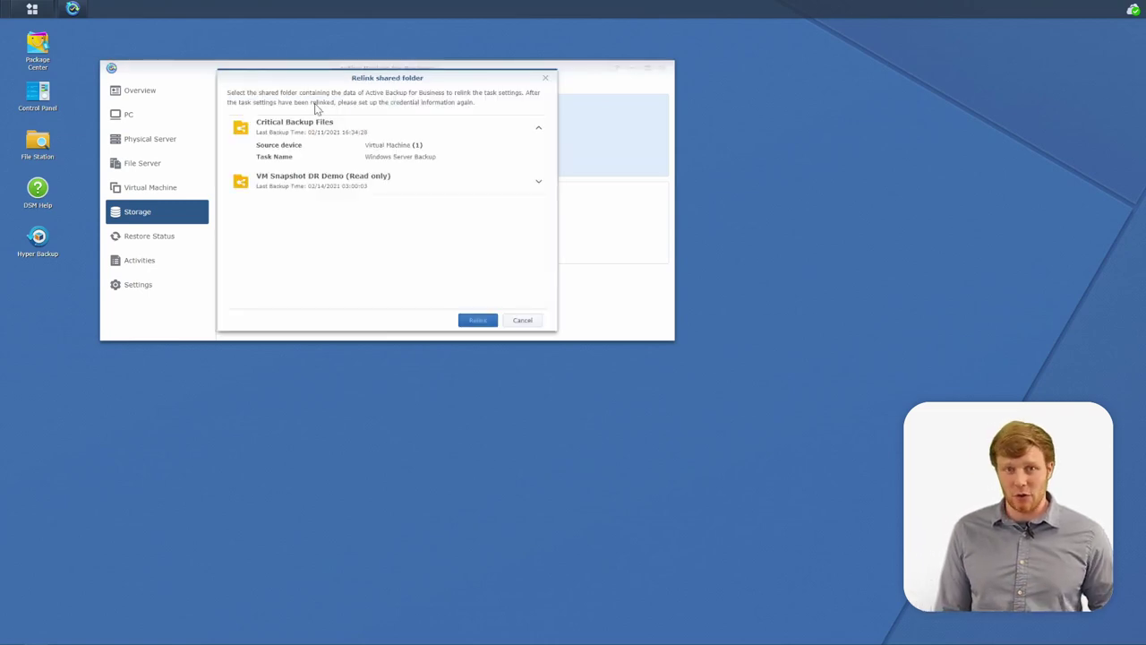
click(355, 130)
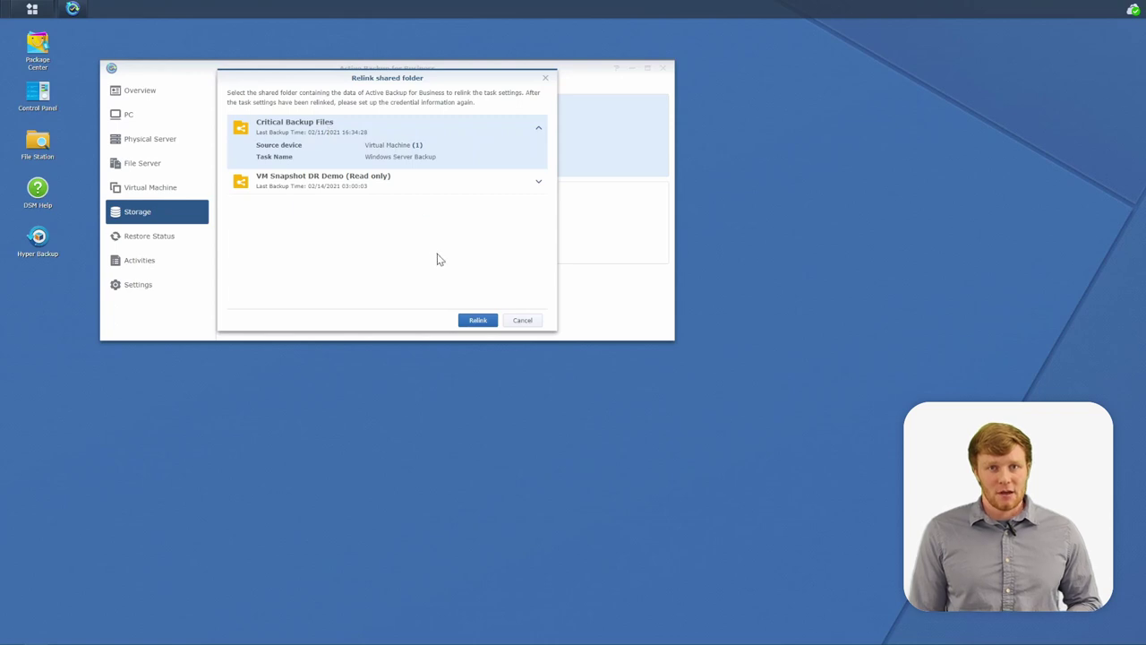
click(478, 320)
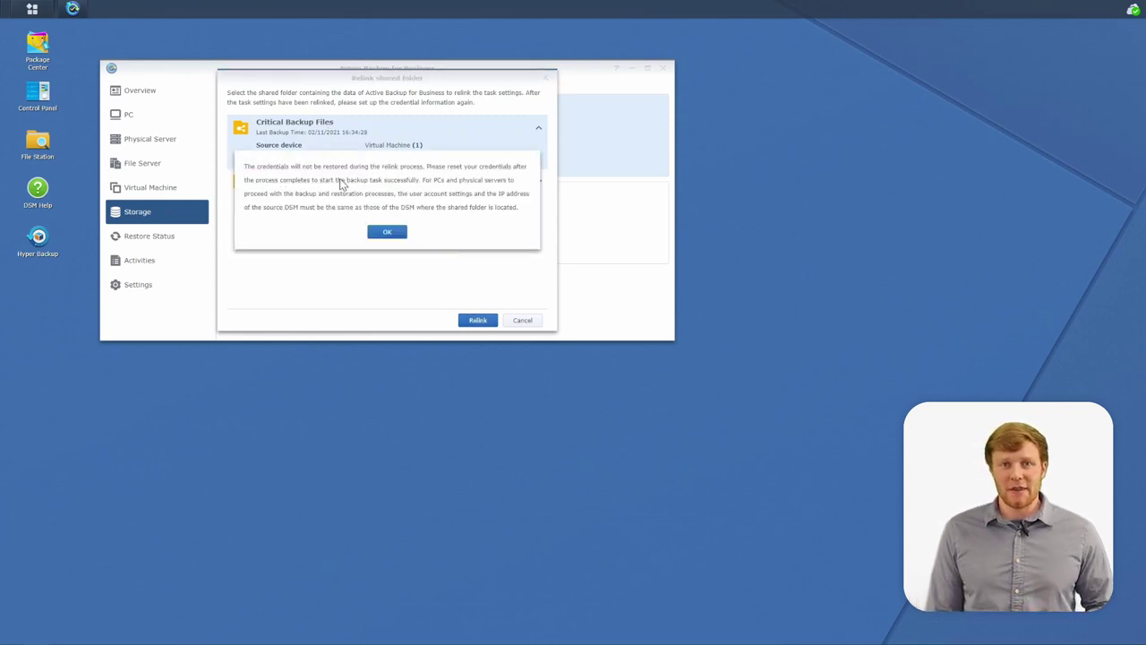
click(388, 233)
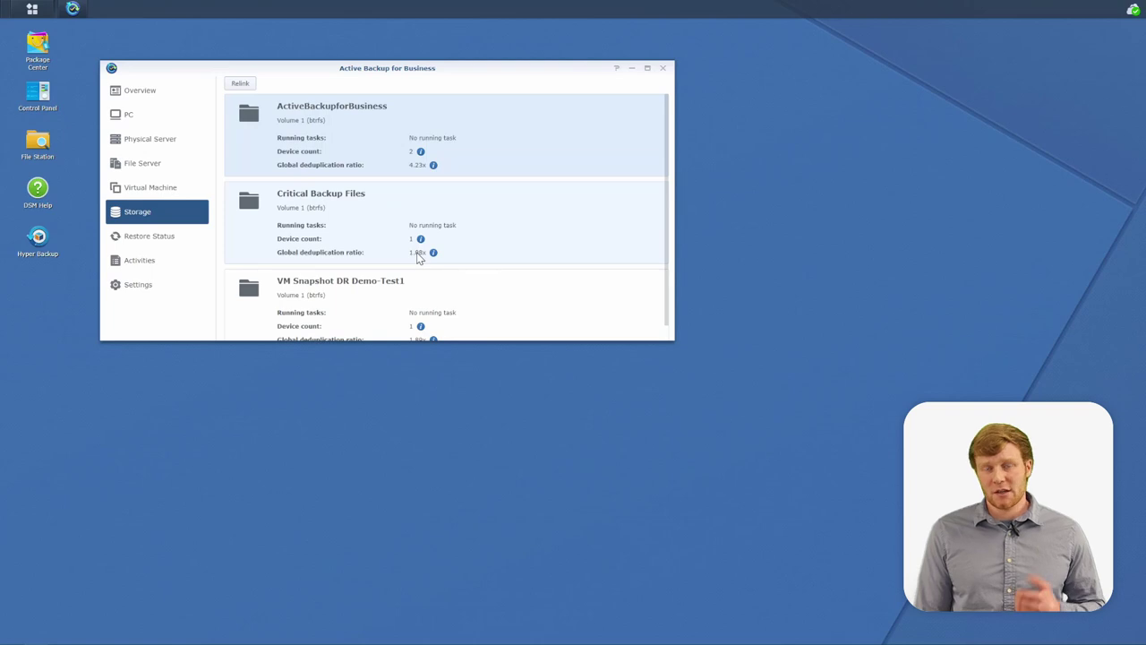
click(396, 200)
- Start restoring the Hyper-VServer1 virtual machine with Instant Restore to Synology Virtual Machine Manager (VMM) as the platform
click(130, 187)
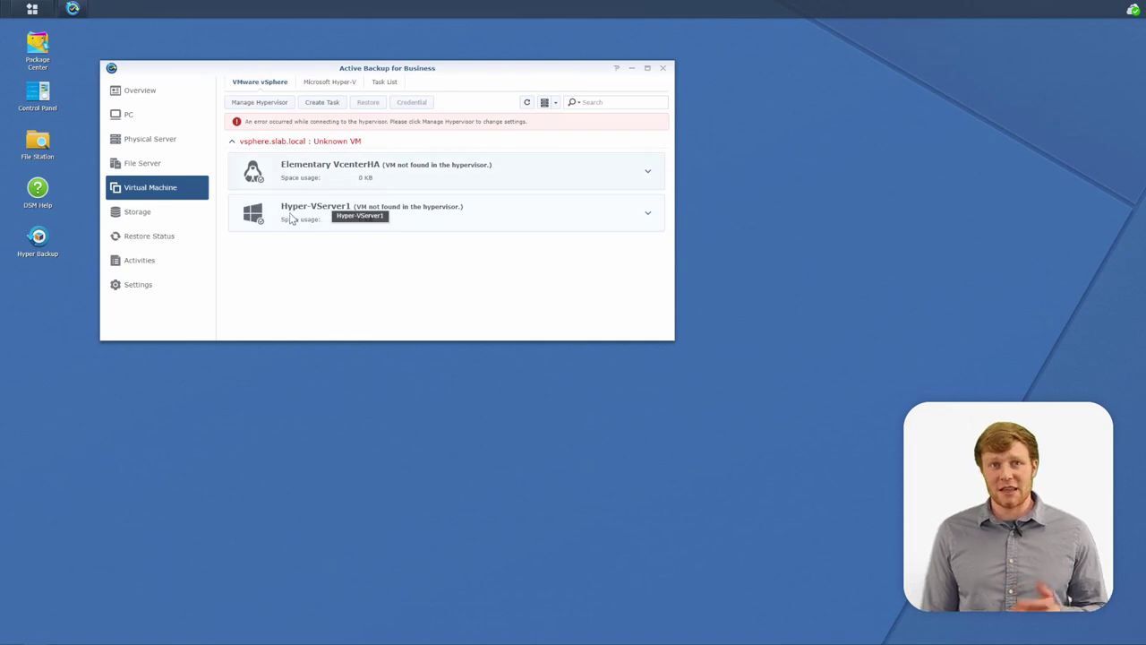
click(366, 219)
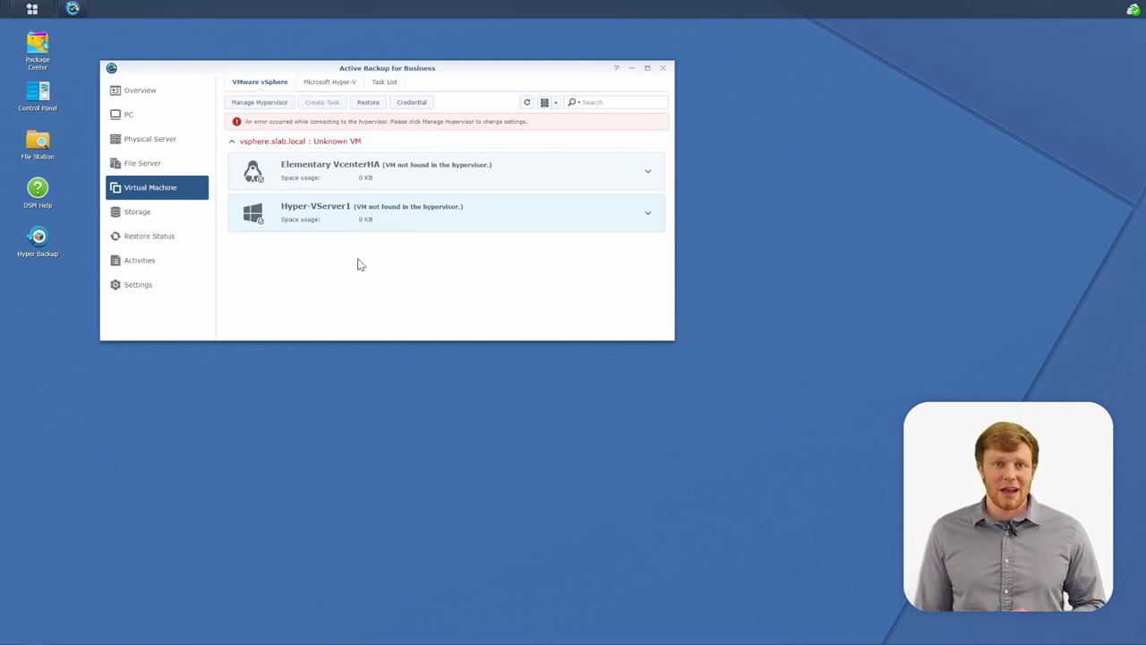
click(368, 102)
click(269, 175)
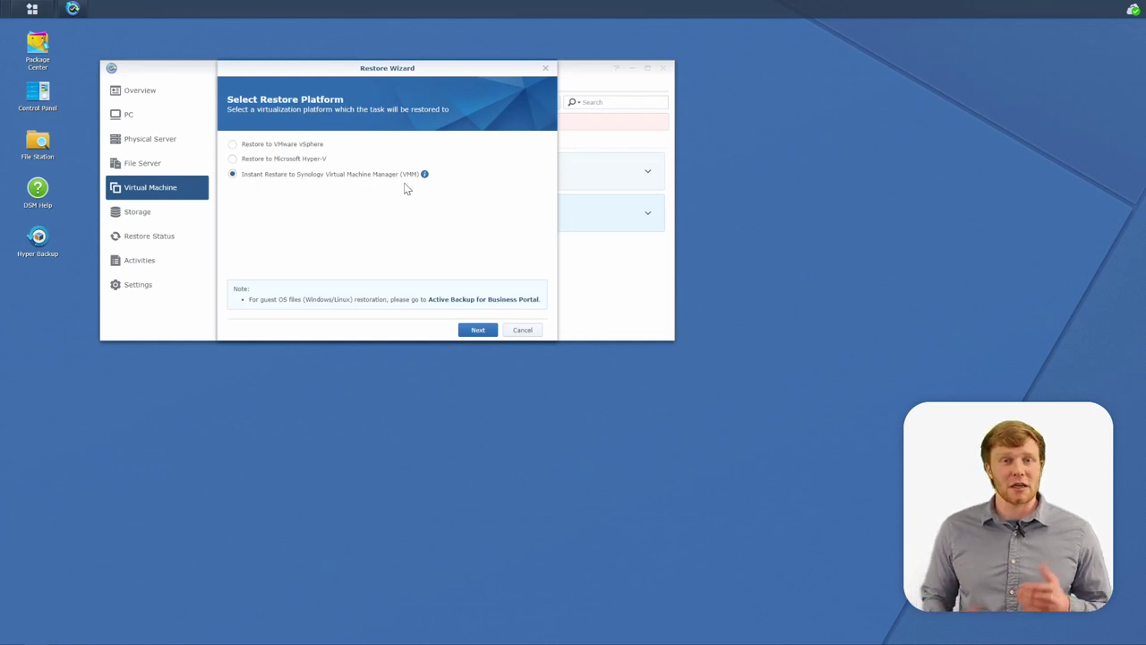